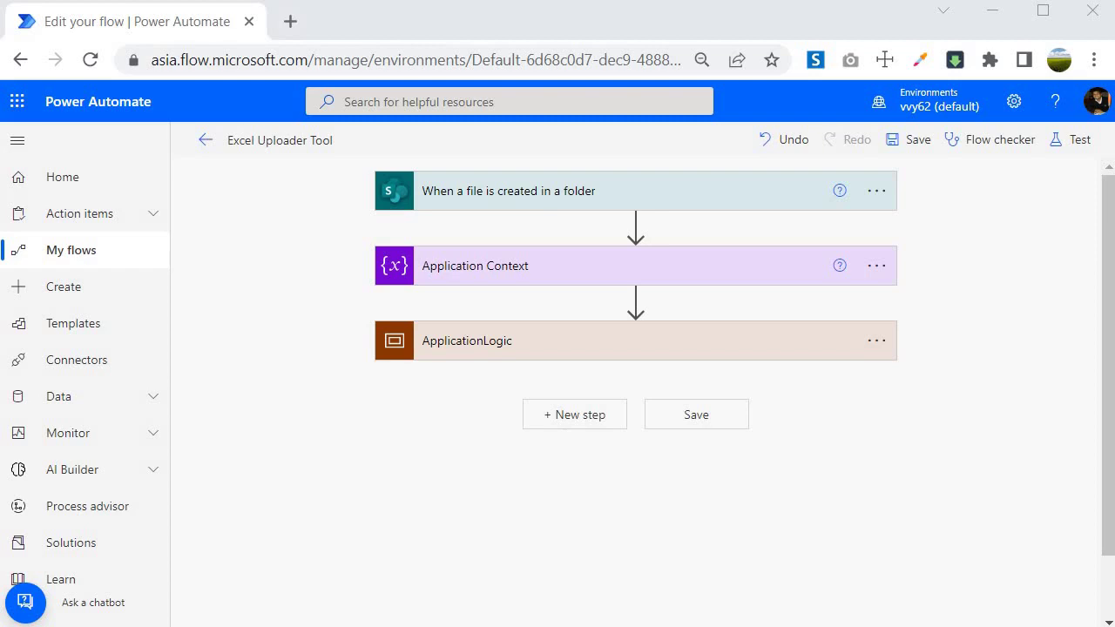
- Add a Scope control after ApplicationLogic and rename it Try
left_click(572, 423)
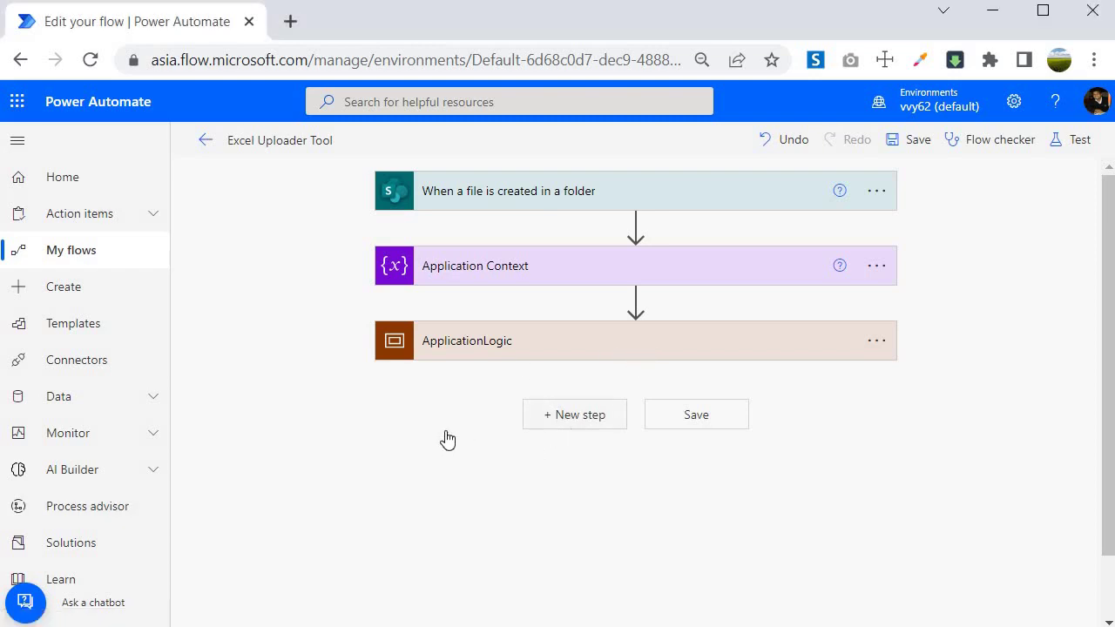
type("scope")
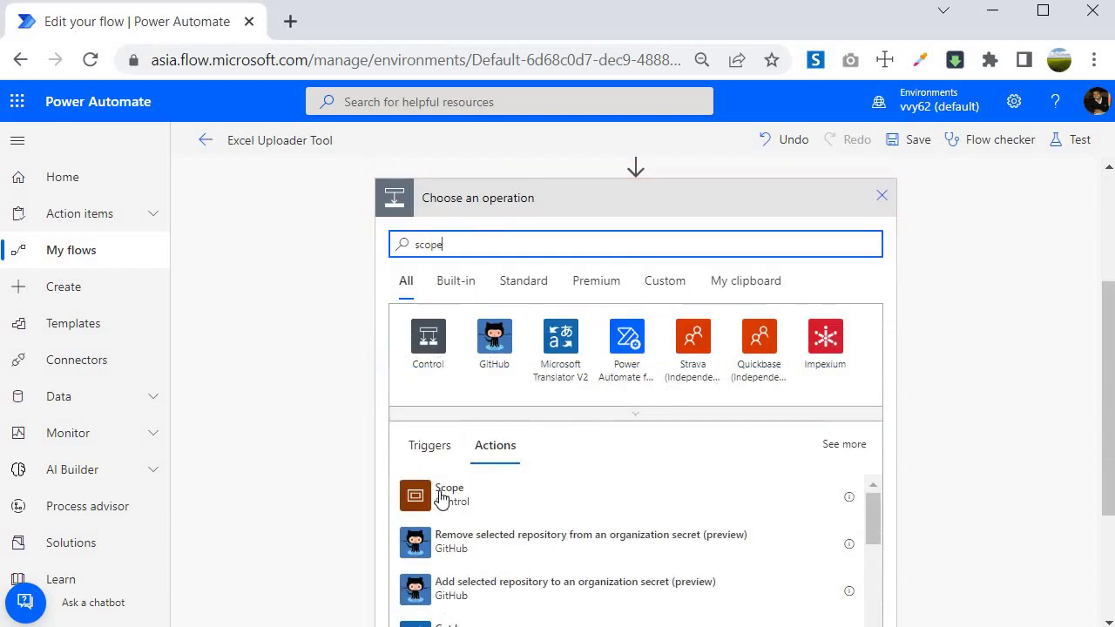
left_click(441, 495)
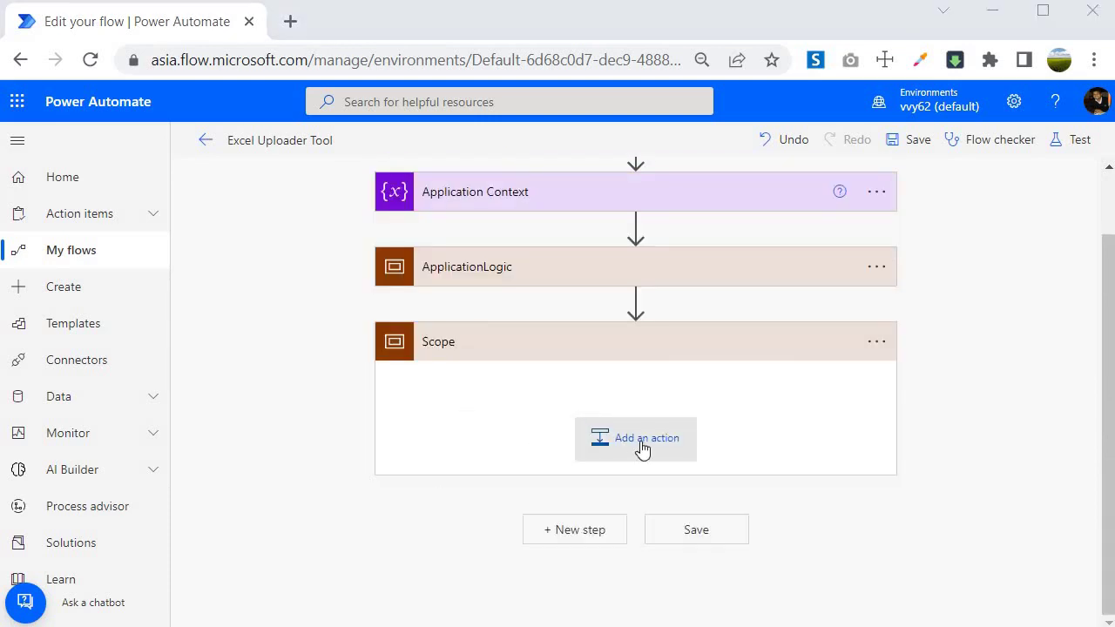
left_click(875, 342)
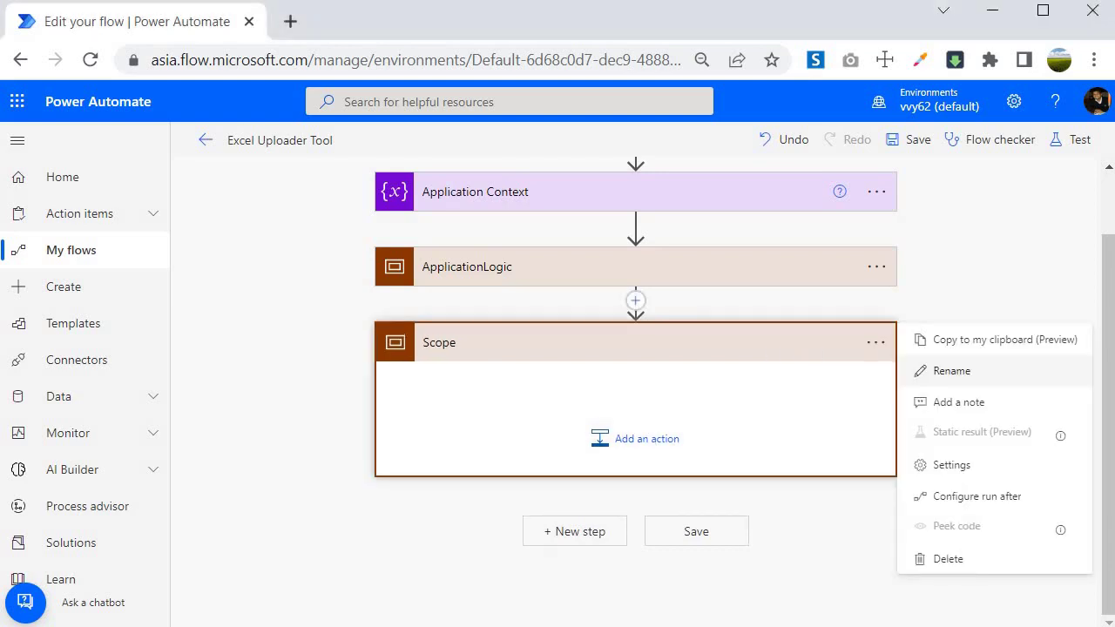
left_click(948, 373)
type("Try")
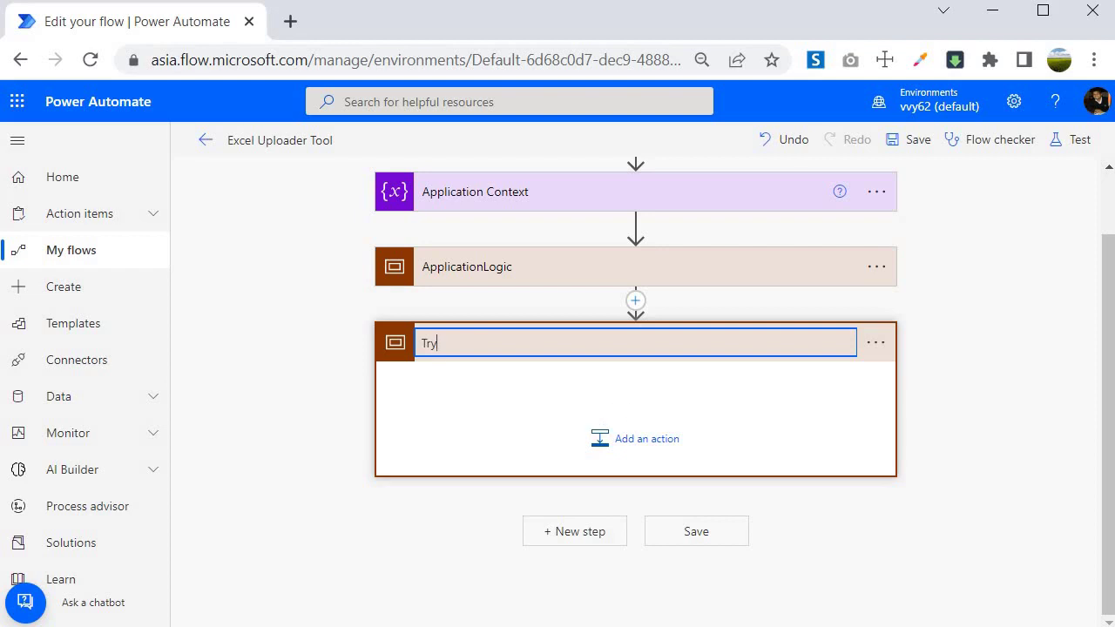
- Add a parallel branch between ApplicationLogic and Try, with a Scope control in it
left_click(636, 300)
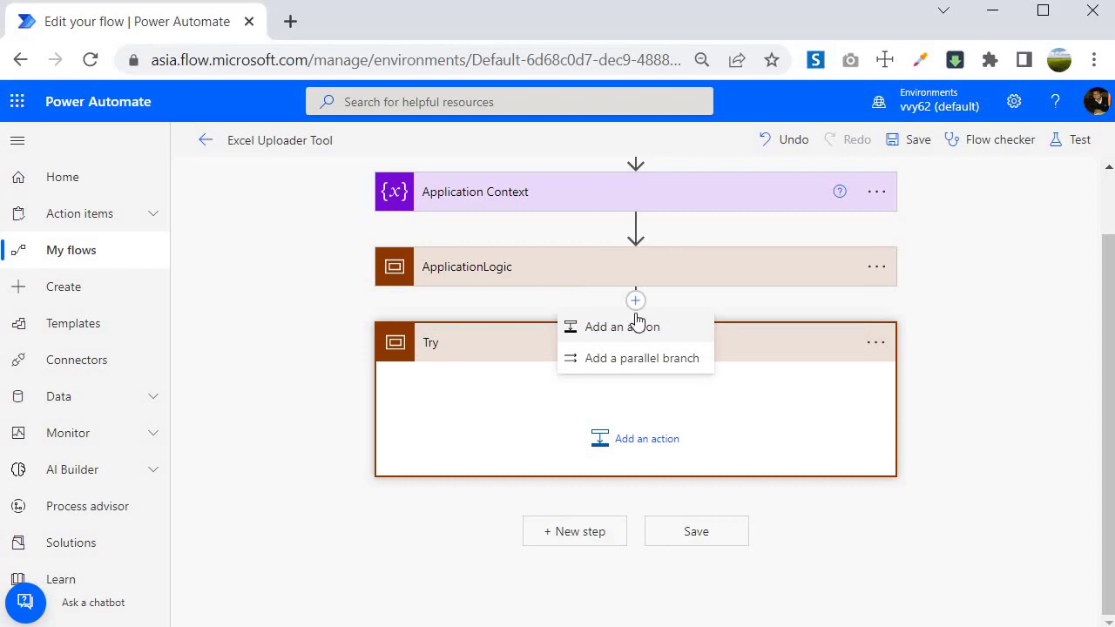
left_click(636, 360)
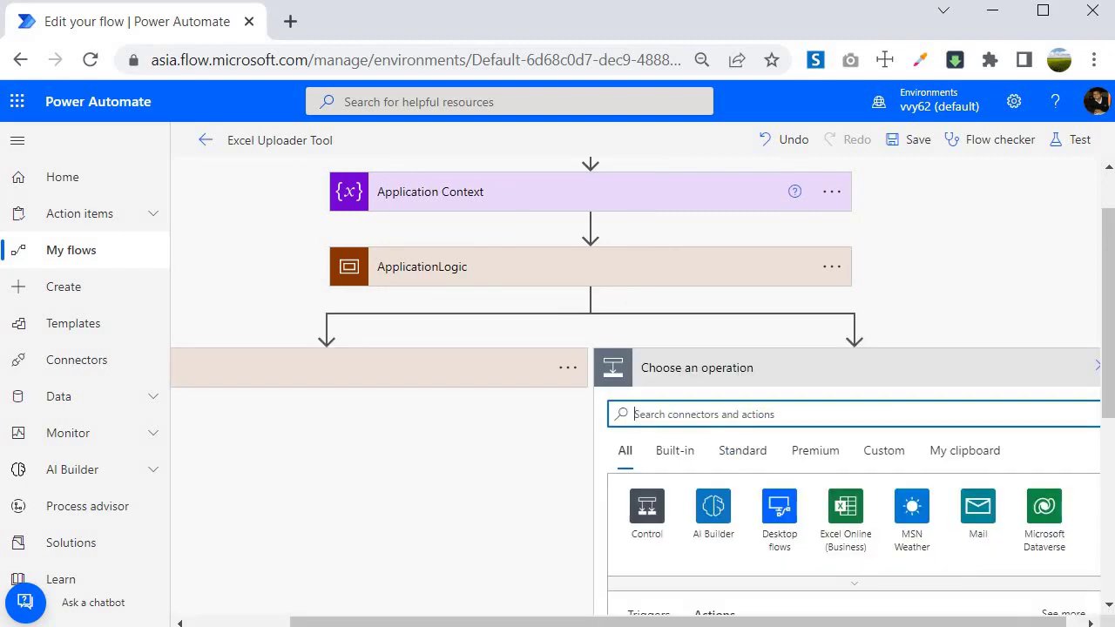
type("sco")
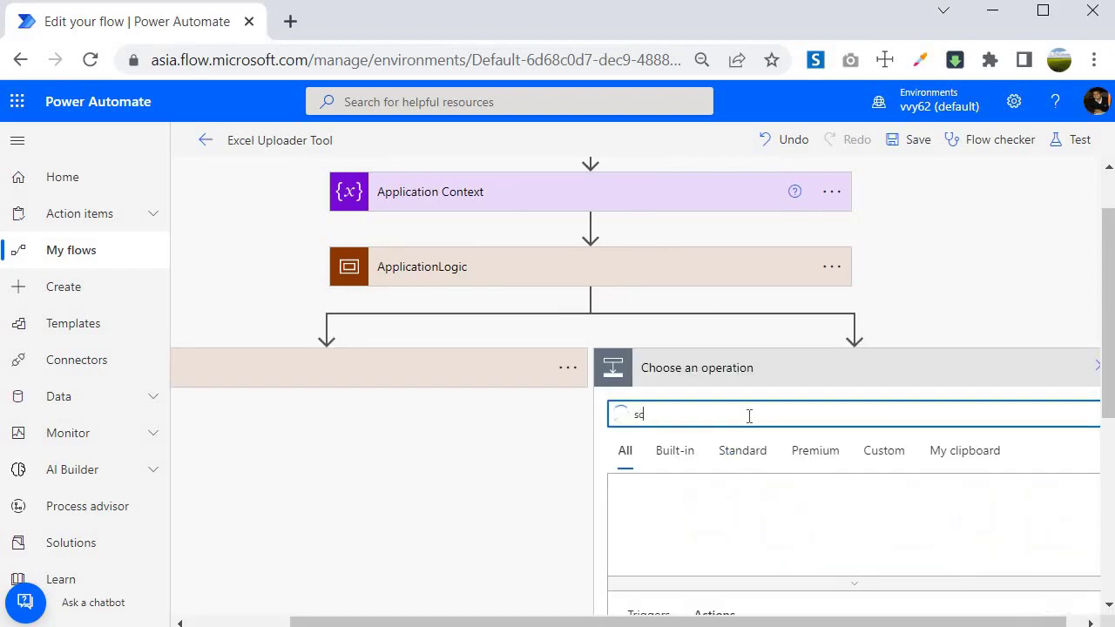
scroll(764, 453, "down", 1)
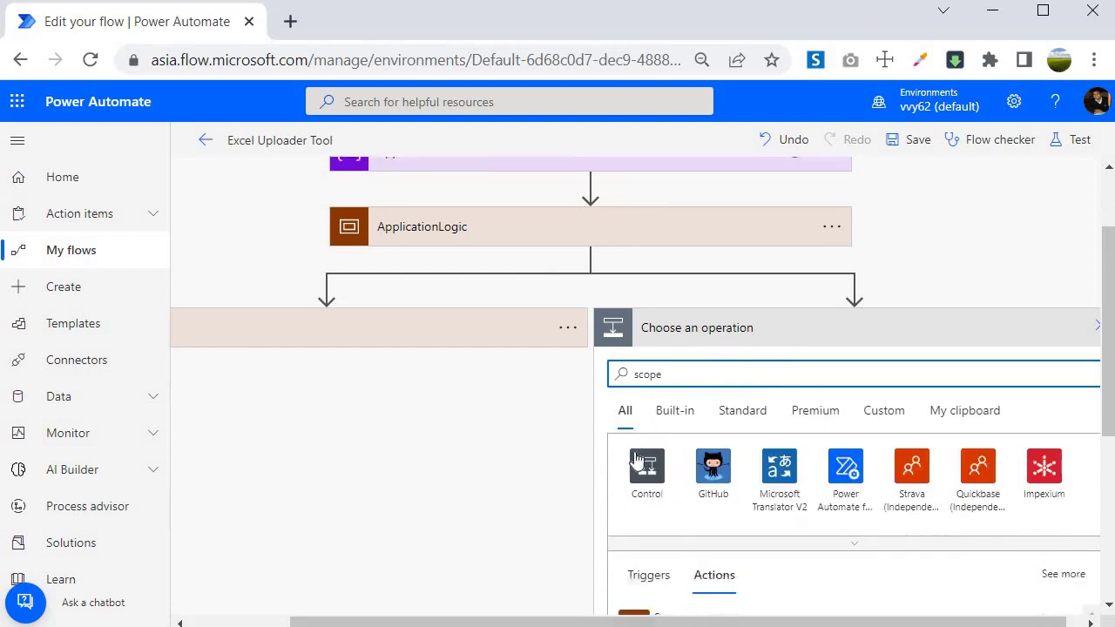
left_click(679, 610)
- Rename the new Scope in the parallel branch to Catch
left_click(1091, 351)
left_click(957, 377)
type("CA")
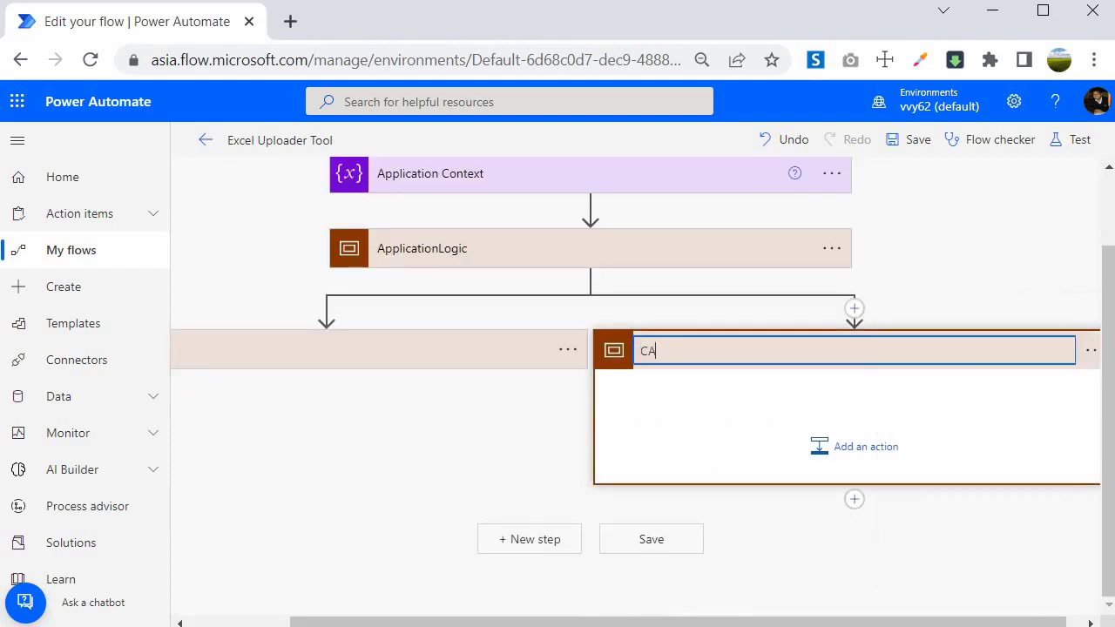
key("BackSpace")
type("atch")
key("Return")
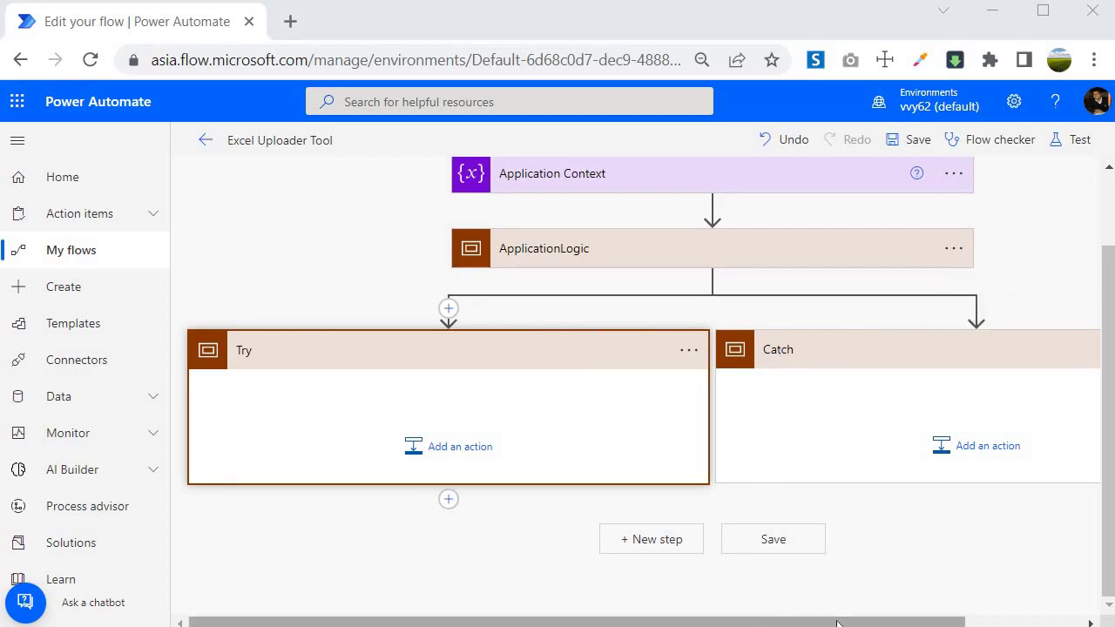
- Configure the Catch scope to run only after ApplicationLogic has failed, not when it is successful
left_click_drag(836, 622, 953, 622)
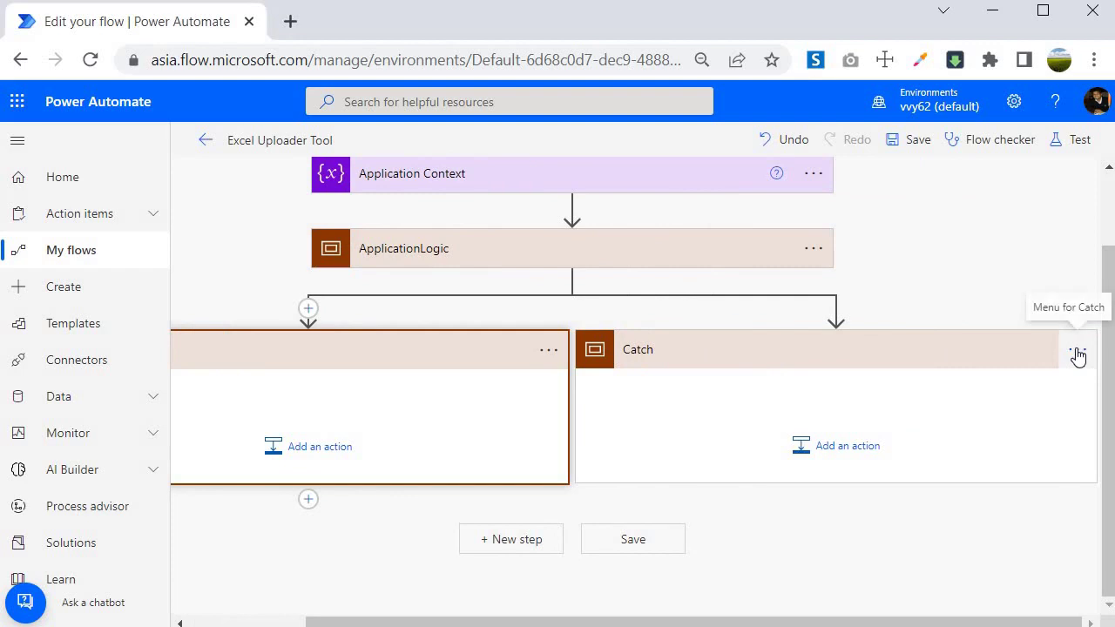
left_click(1077, 352)
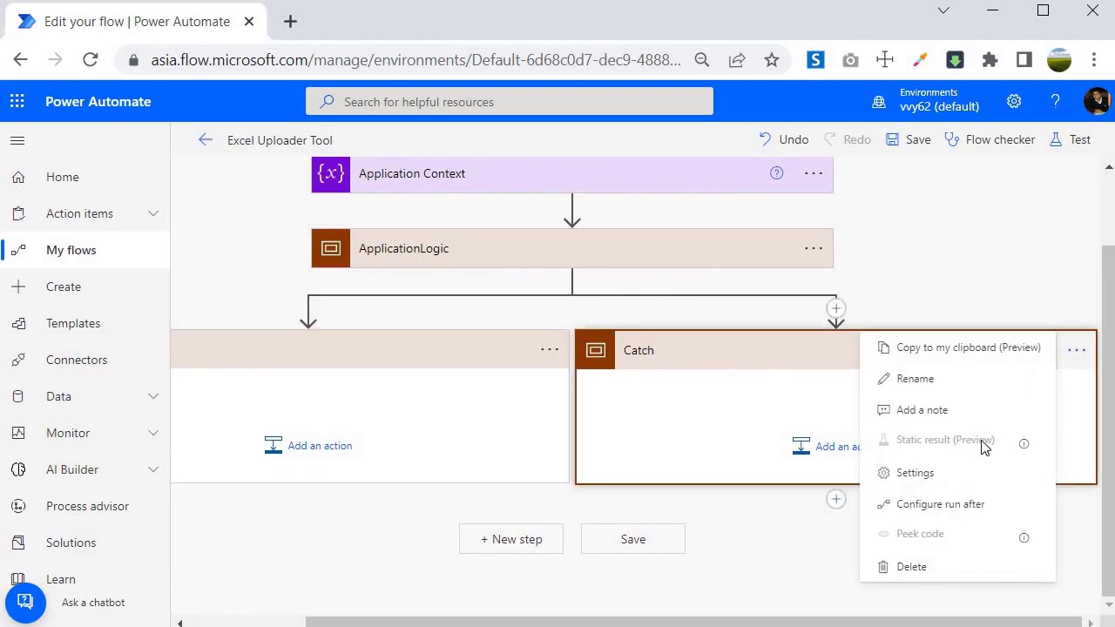
left_click(927, 513)
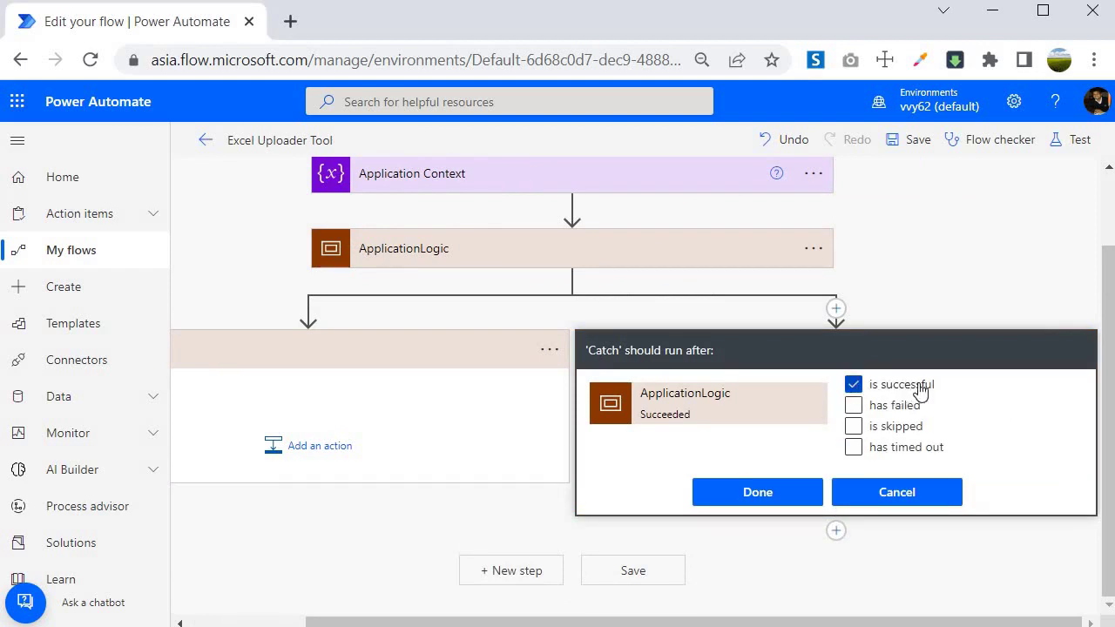
left_click(852, 386)
left_click(853, 407)
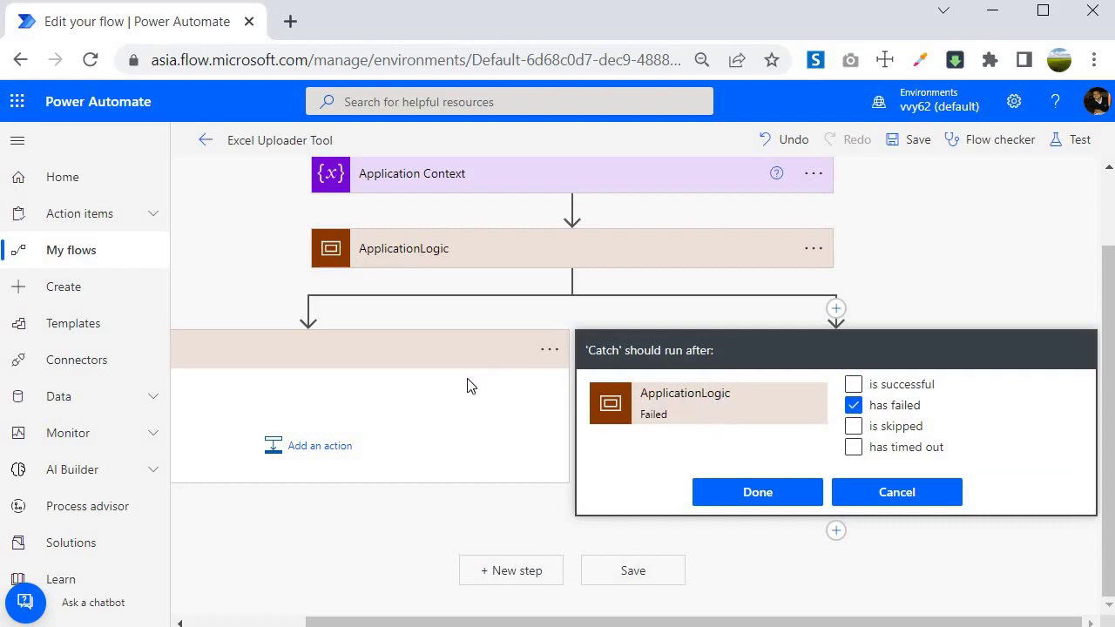
scroll(435, 366, "up", 1)
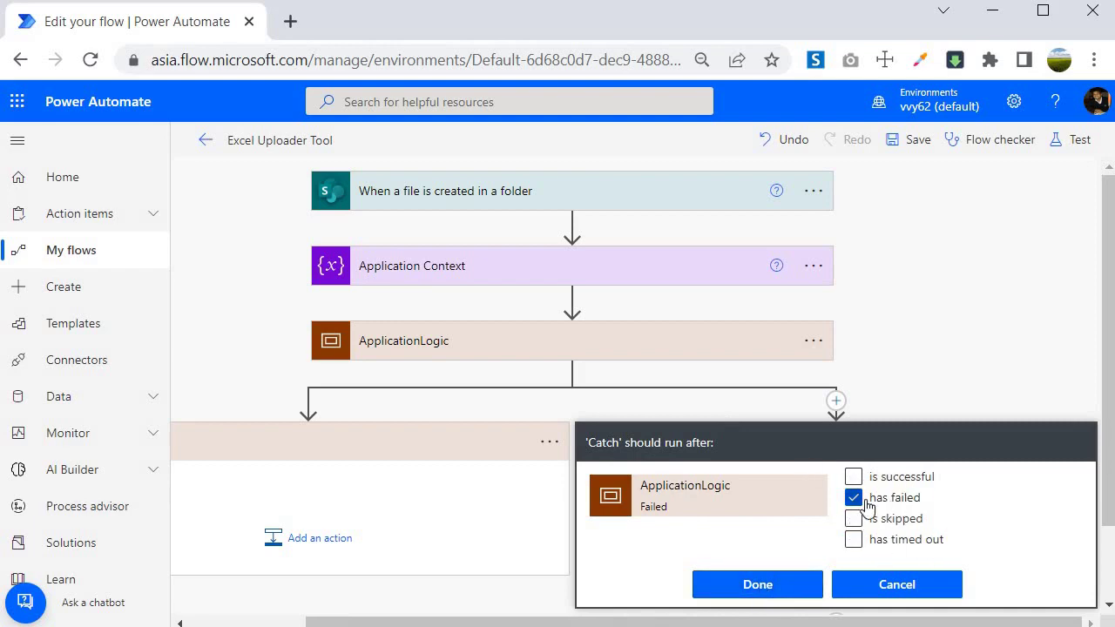
left_click(758, 585)
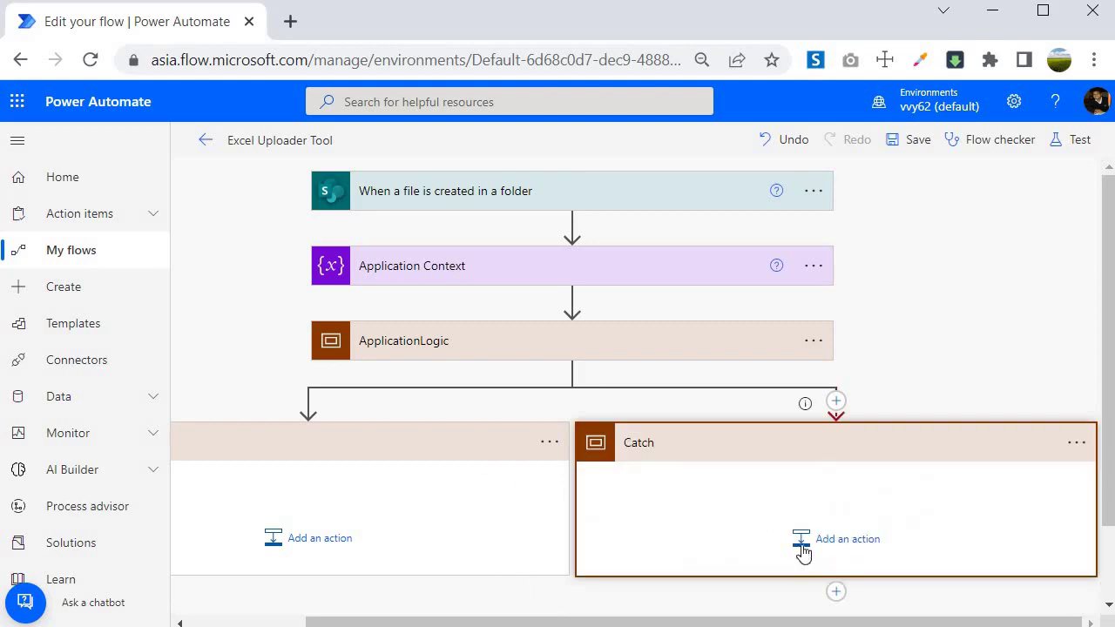
- Add the Microsoft Teams action "Post message in a chat or channel" inside the Try scope
left_click_drag(693, 622, 596, 622)
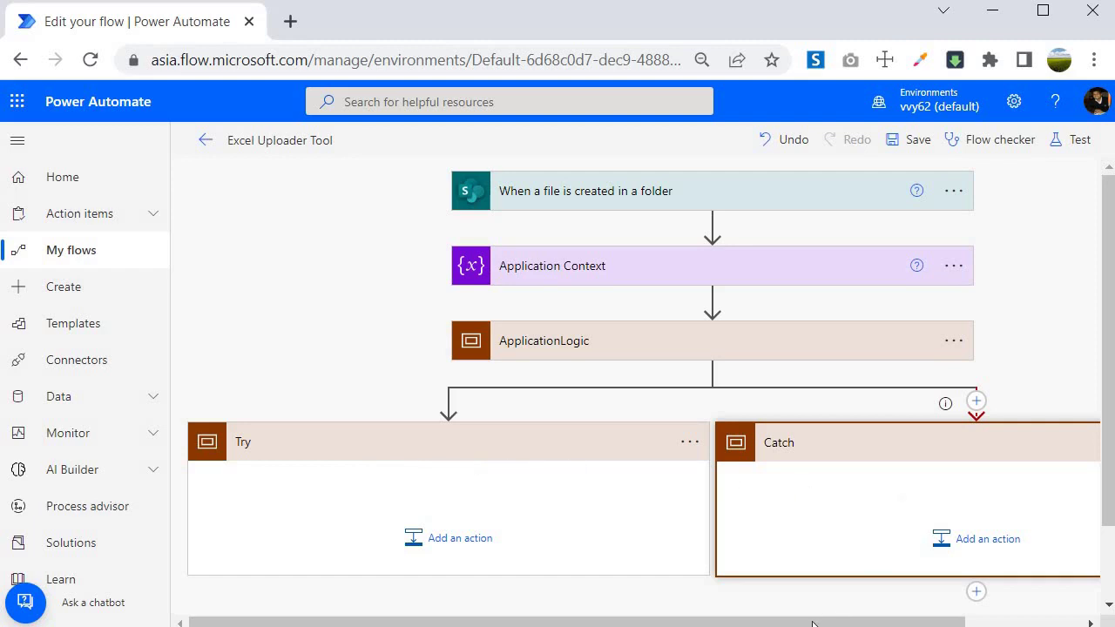
left_click_drag(856, 623, 904, 623)
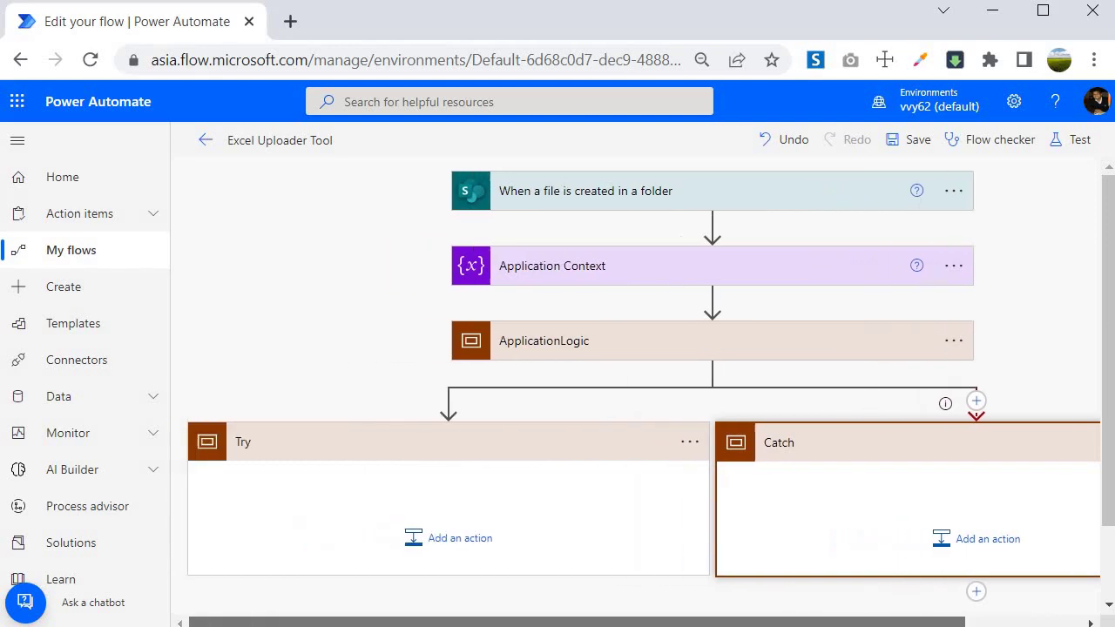
left_click(464, 537)
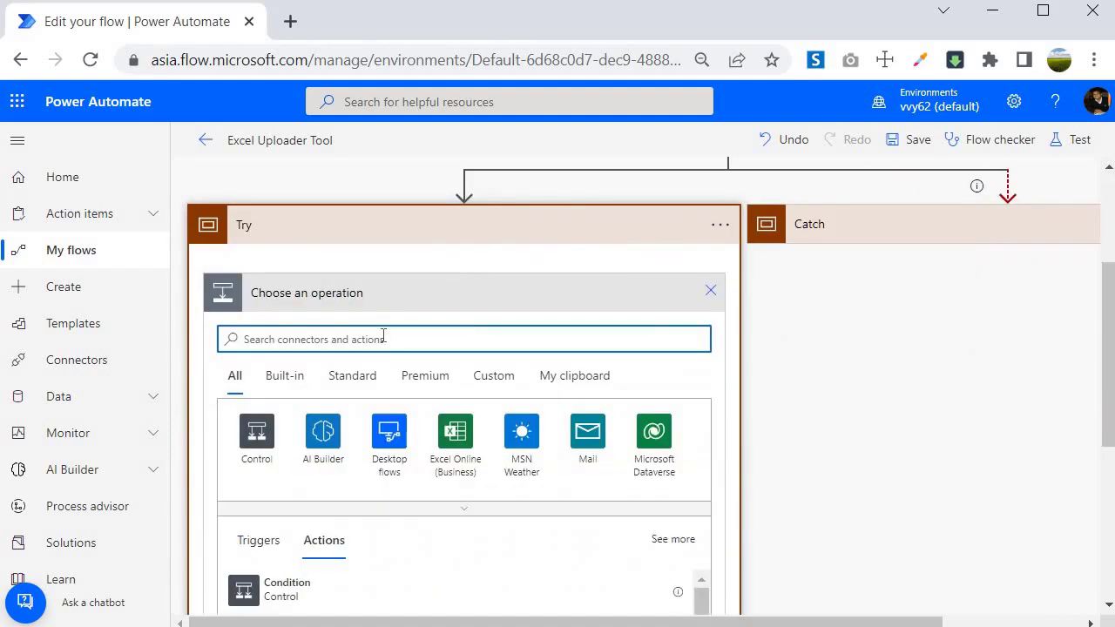
type("post")
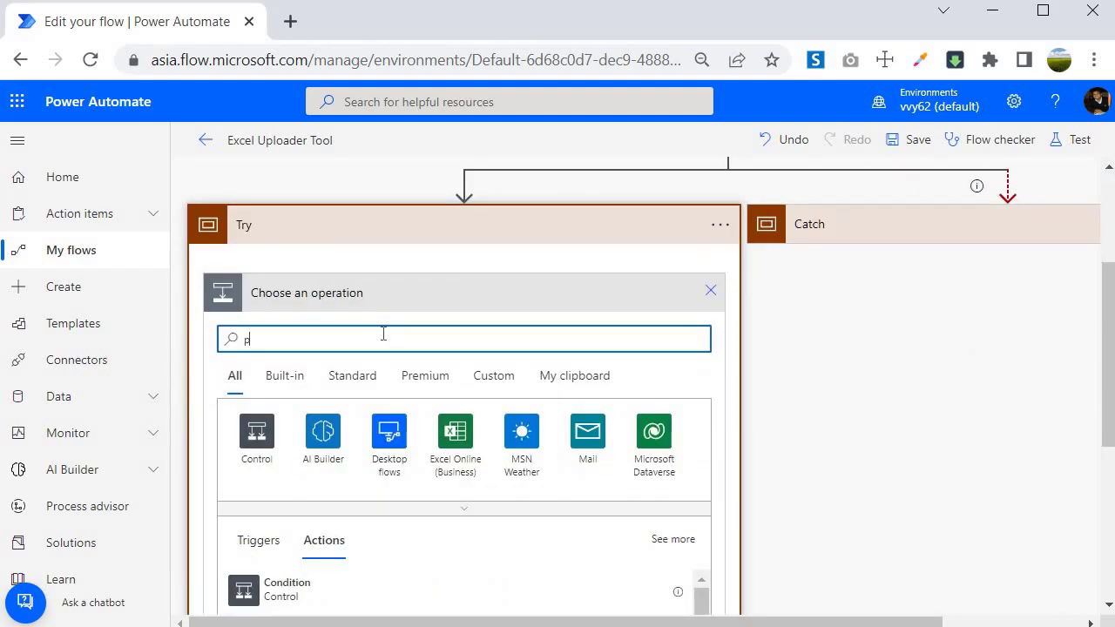
scroll(383, 331, "down", 3)
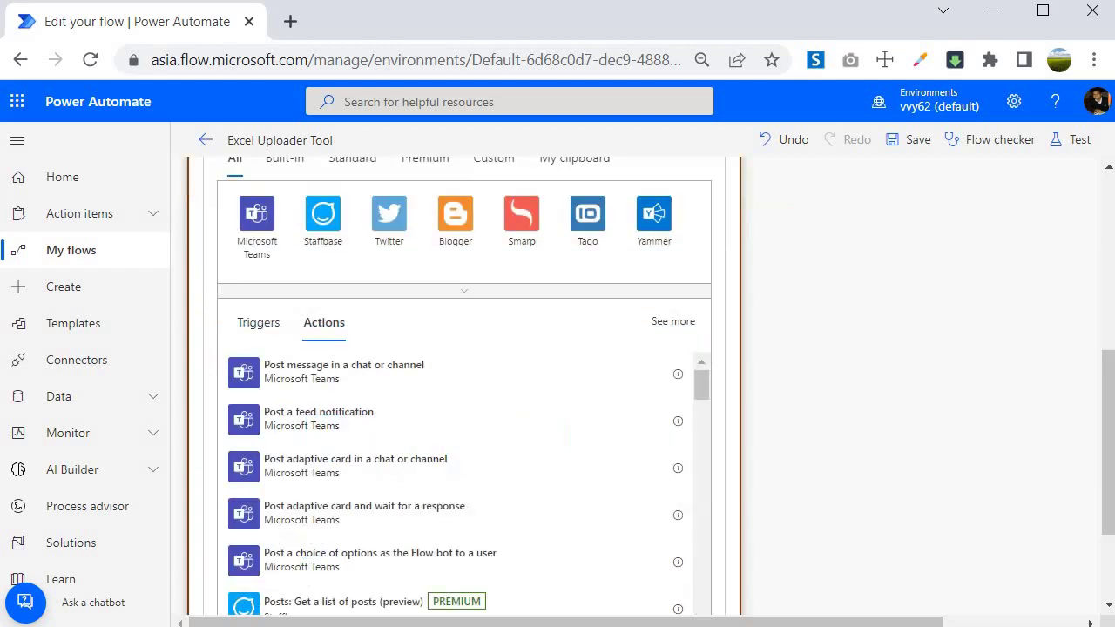
left_click(259, 222)
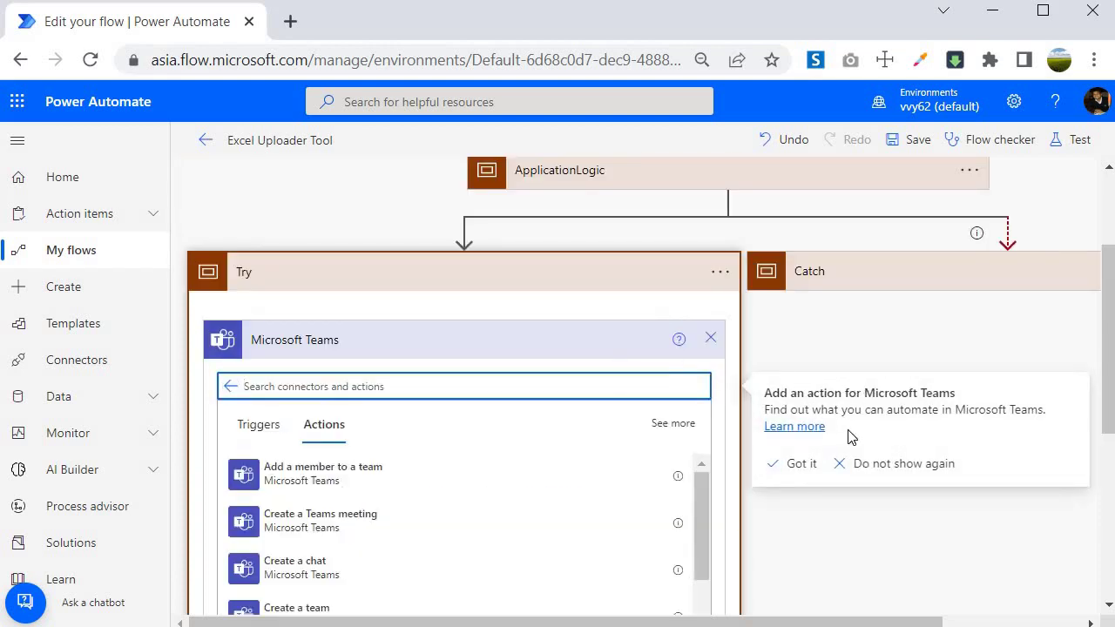
left_click(794, 464)
scroll(926, 417, "down", 3)
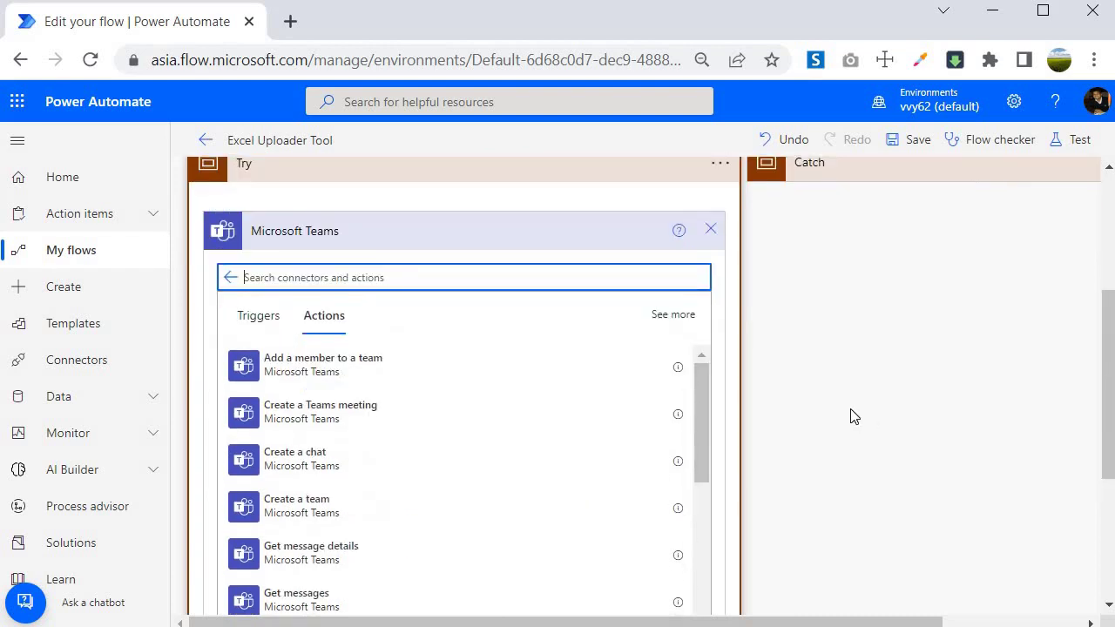
scroll(592, 326, "down", 2)
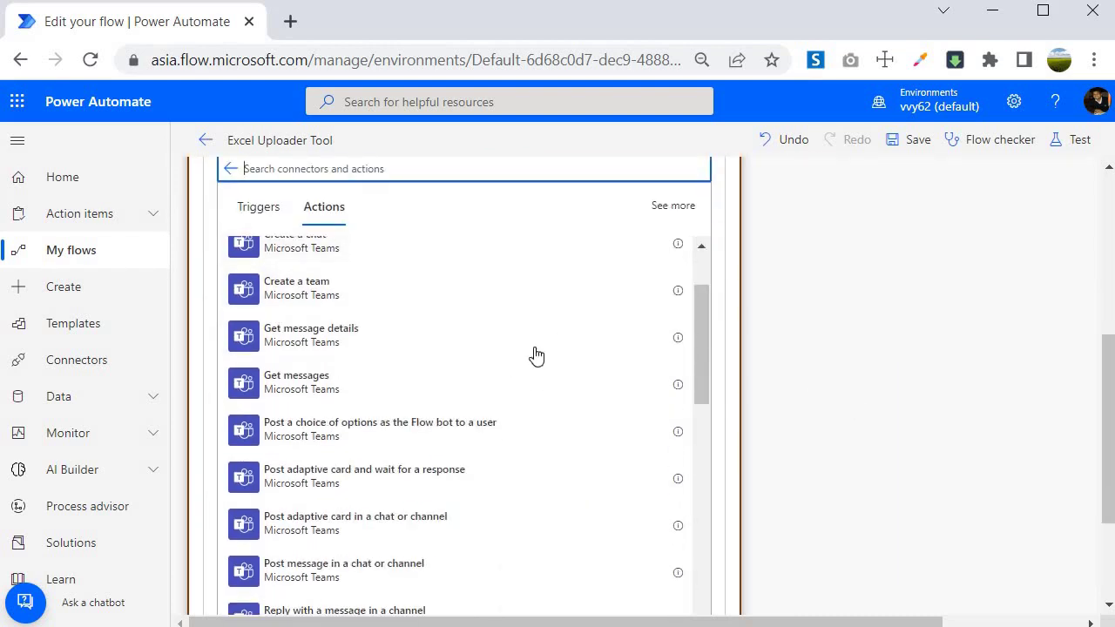
scroll(269, 465, "down", 2)
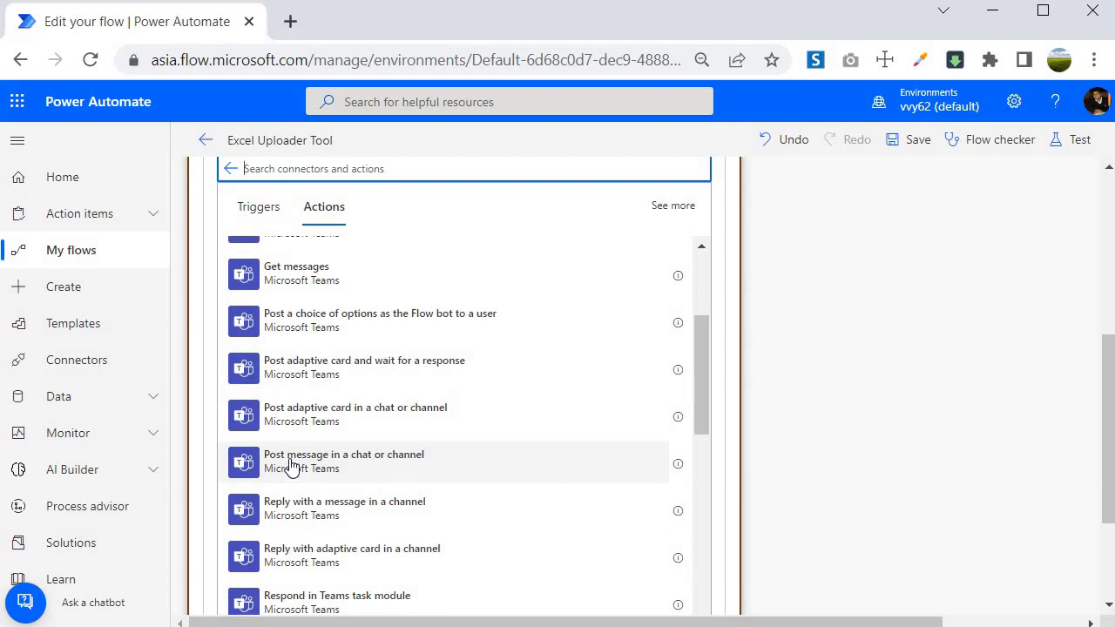
left_click(291, 468)
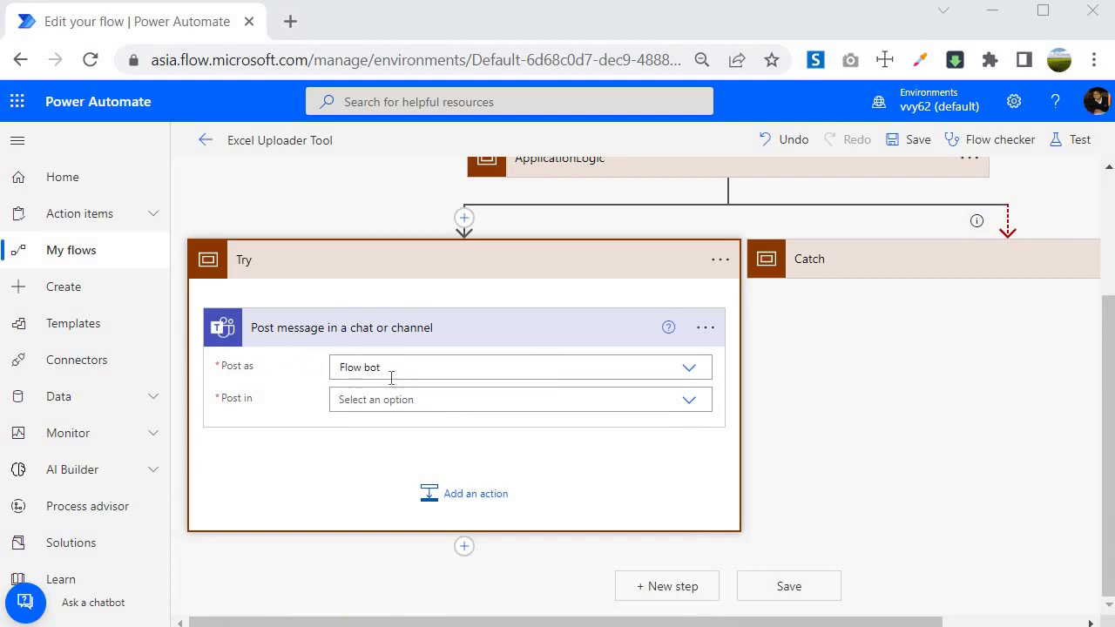
- Set the Teams message action to post in Chat with Flow bot
left_click(445, 400)
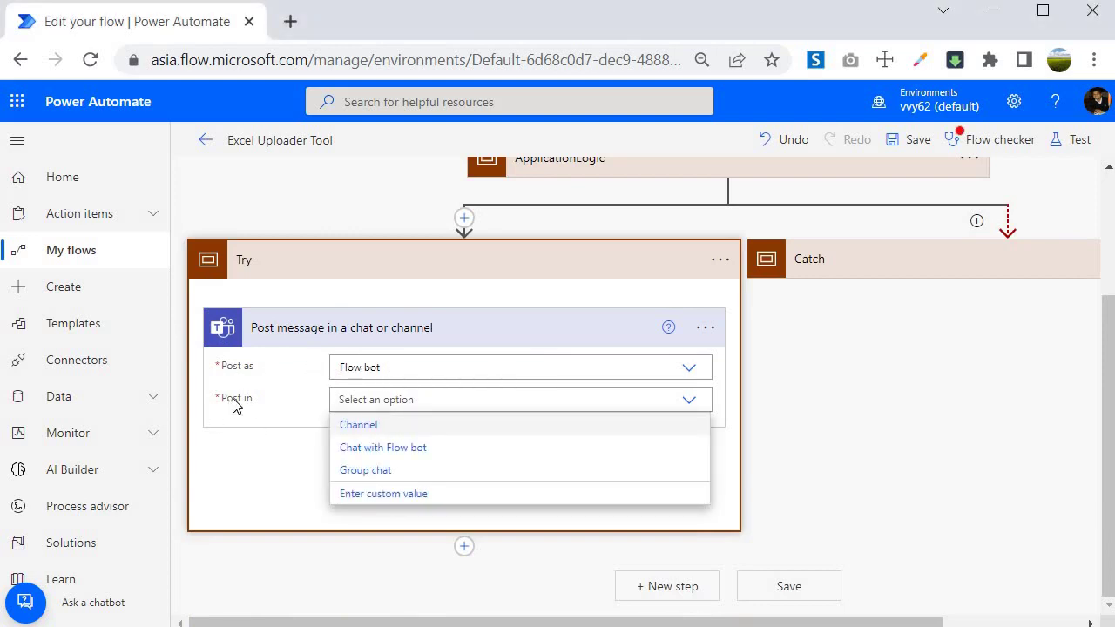
left_click(366, 452)
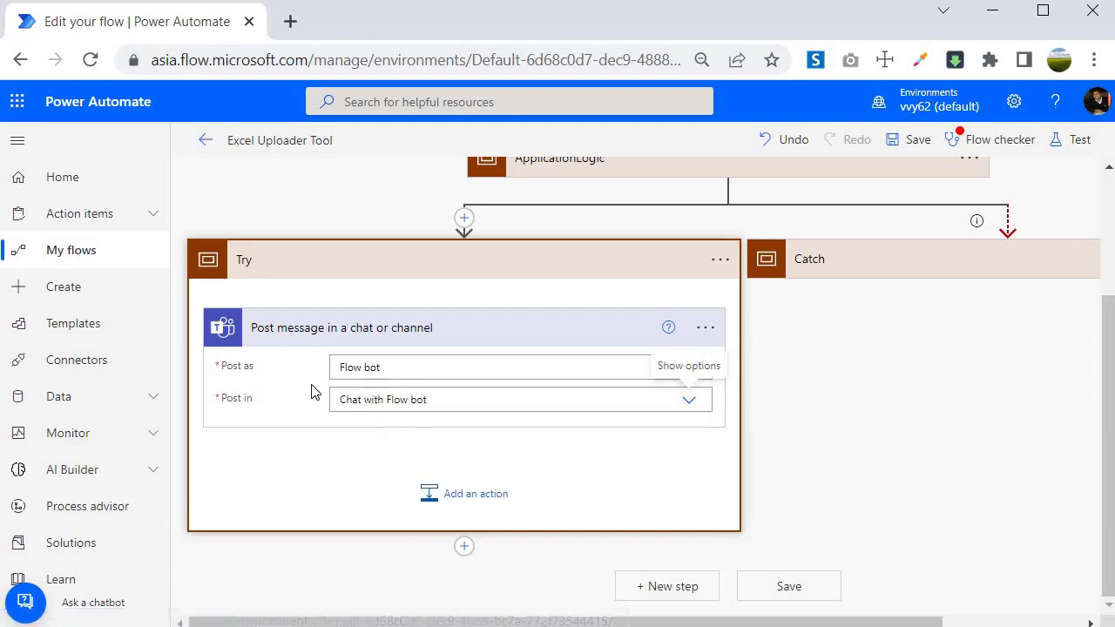
scroll(376, 292, "down", 3)
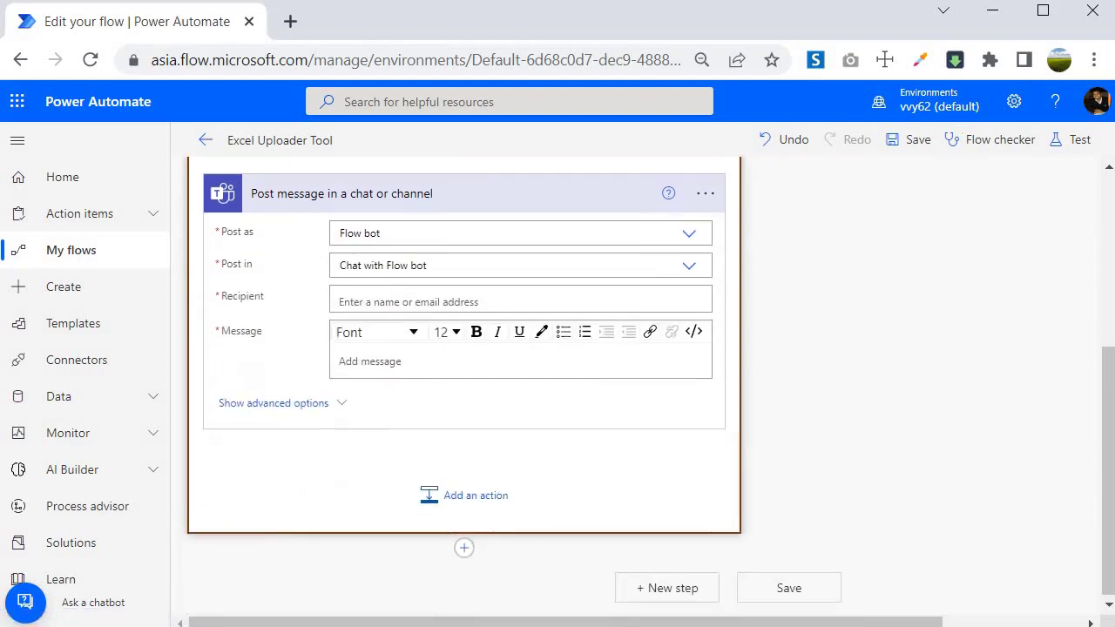
- Look through the dynamic content available for the Recipient of the Teams message
left_click(374, 301)
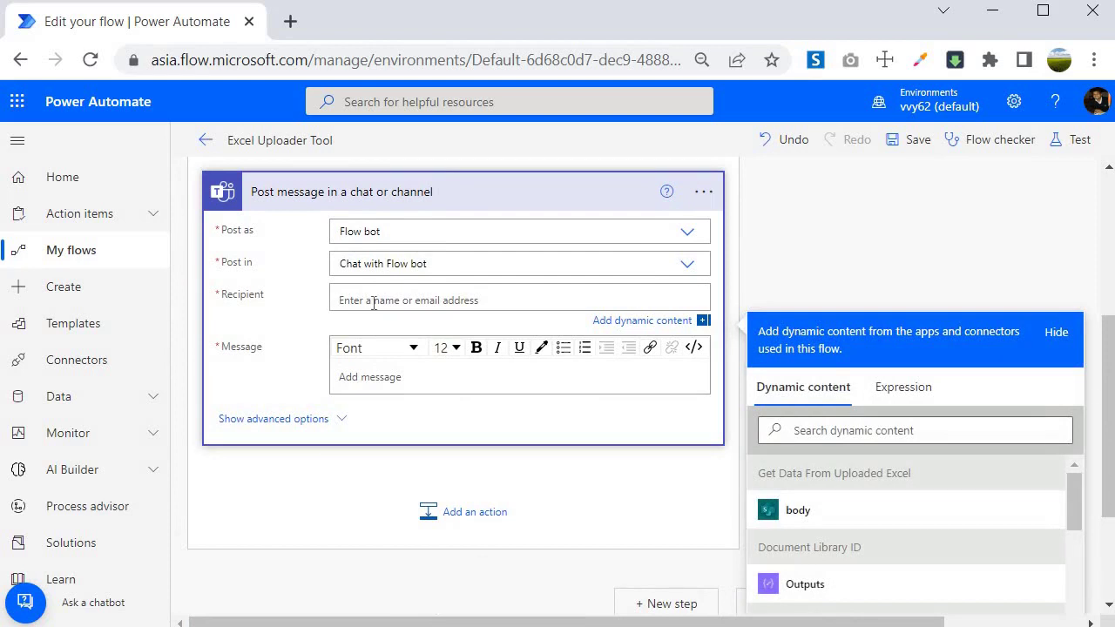
scroll(1073, 453, "down", 3)
scroll(561, 356, "down", 2)
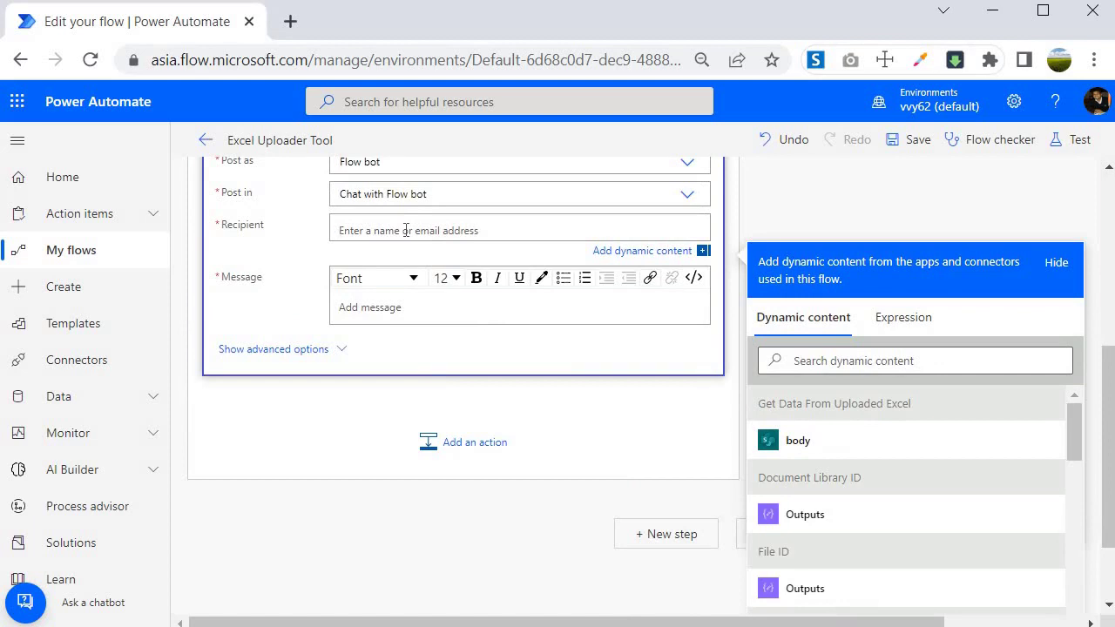
scroll(1001, 441, "down", 5)
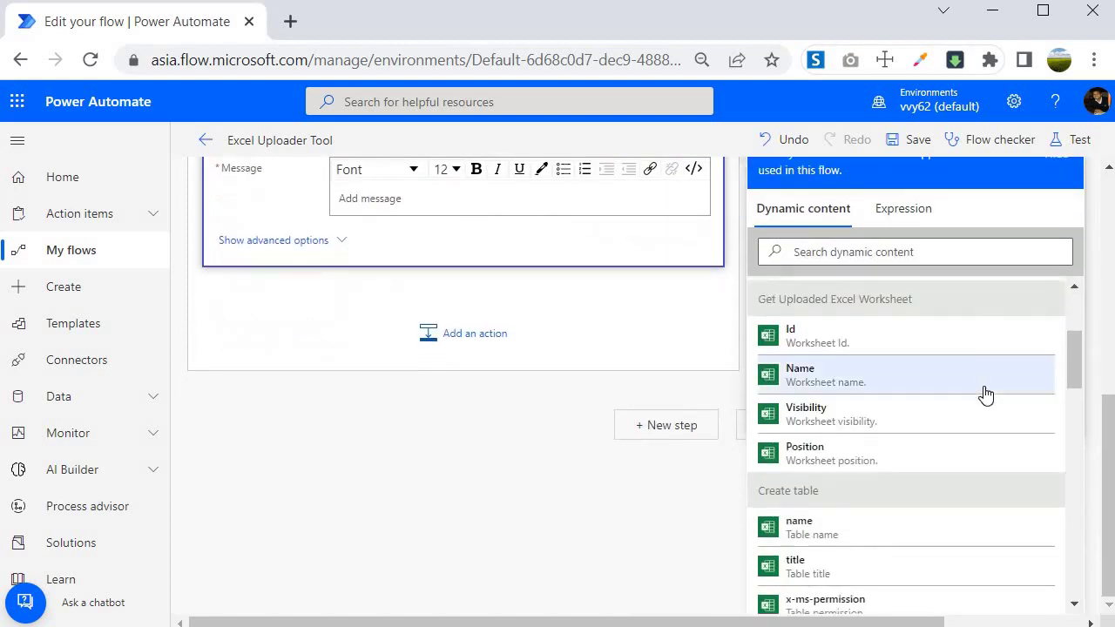
scroll(985, 395, "down", 10)
scroll(964, 418, "up", 5)
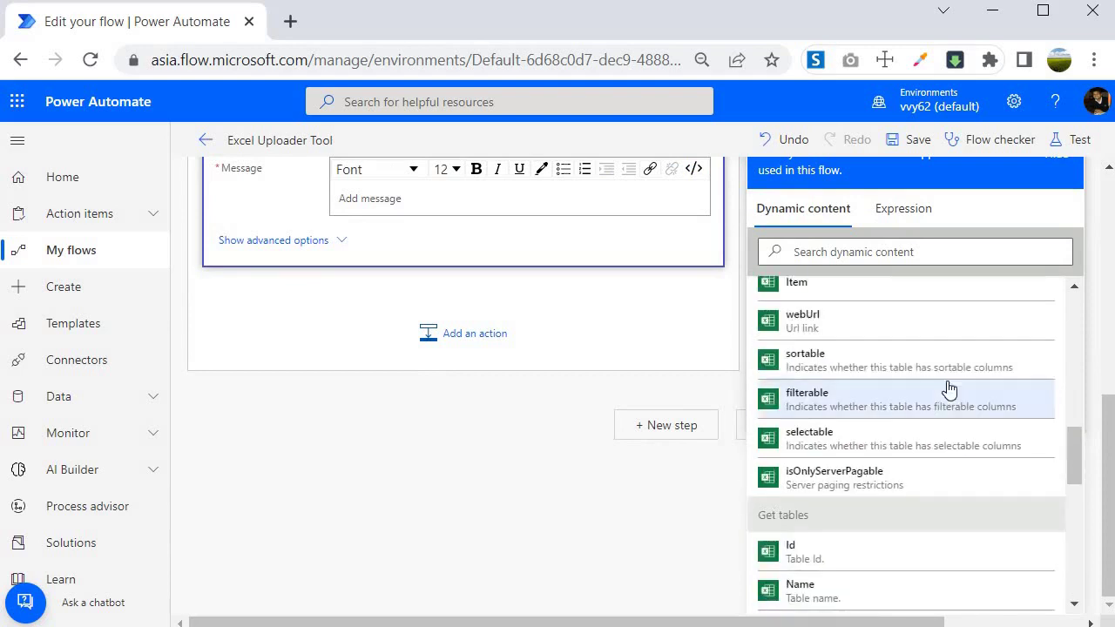
scroll(949, 390, "up", 5)
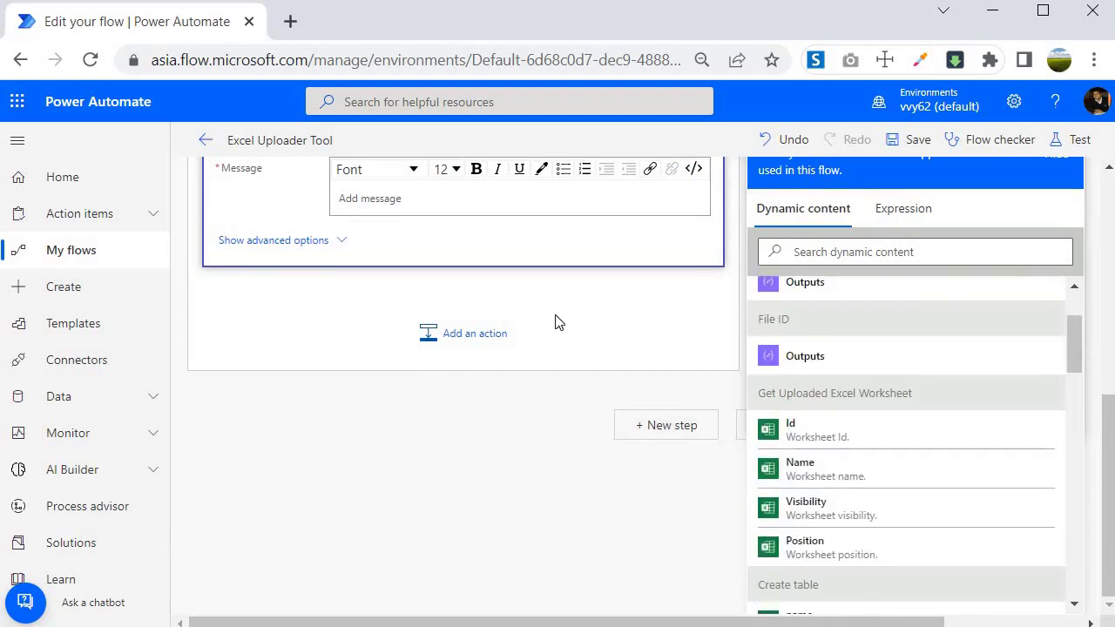
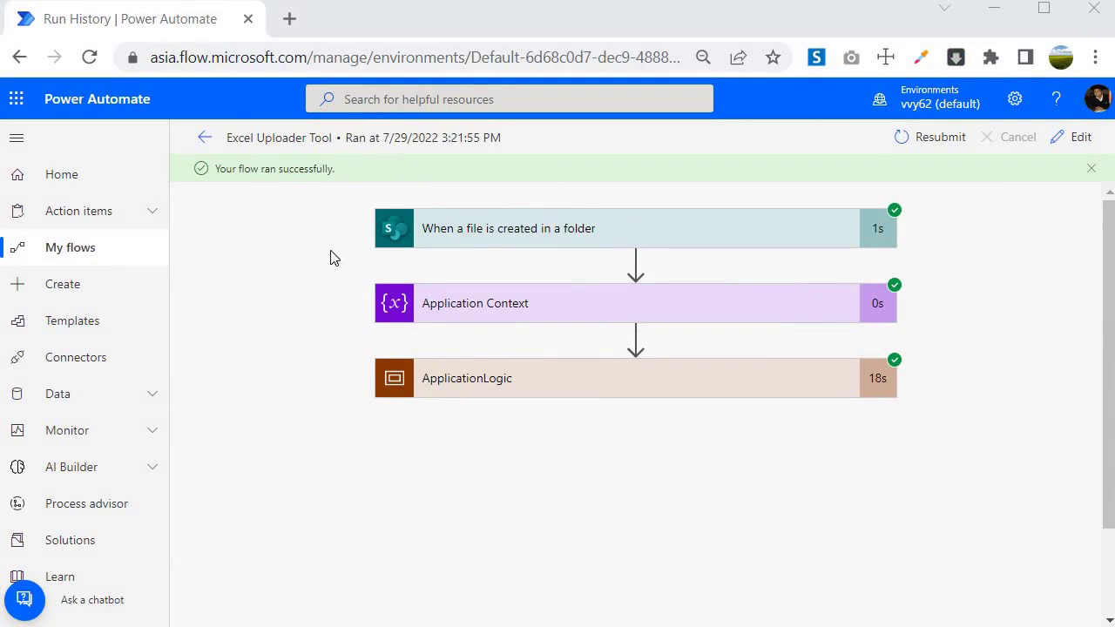
- In the flow's run history, expand ApplicationLogic and open the outputs body of Get Data From Uploaded Excel
scroll(498, 286, "down", 2)
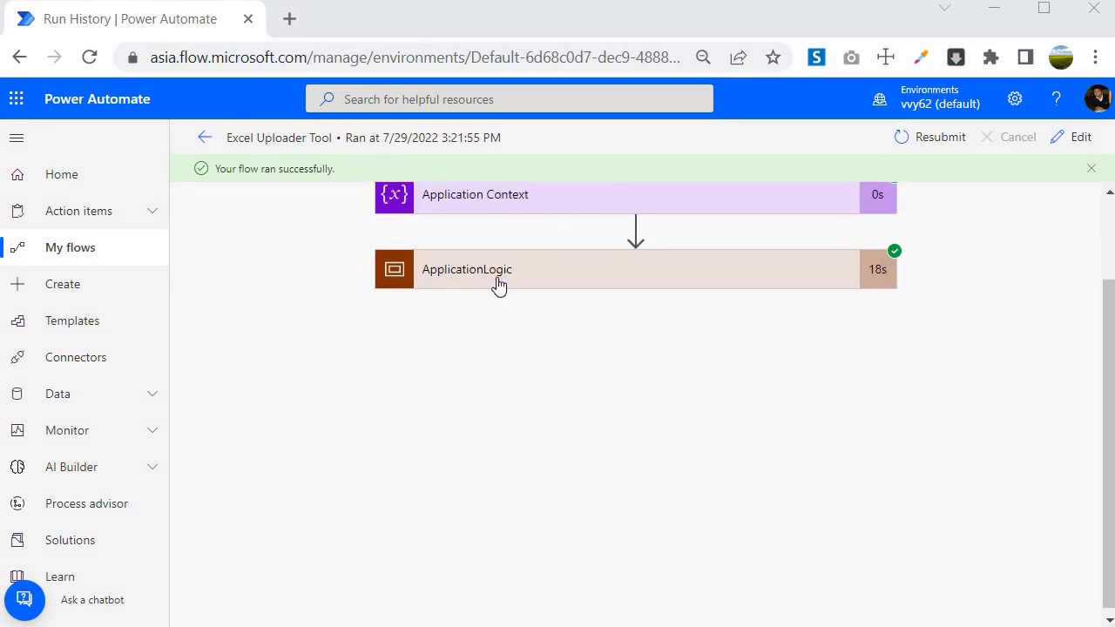
left_click(498, 286)
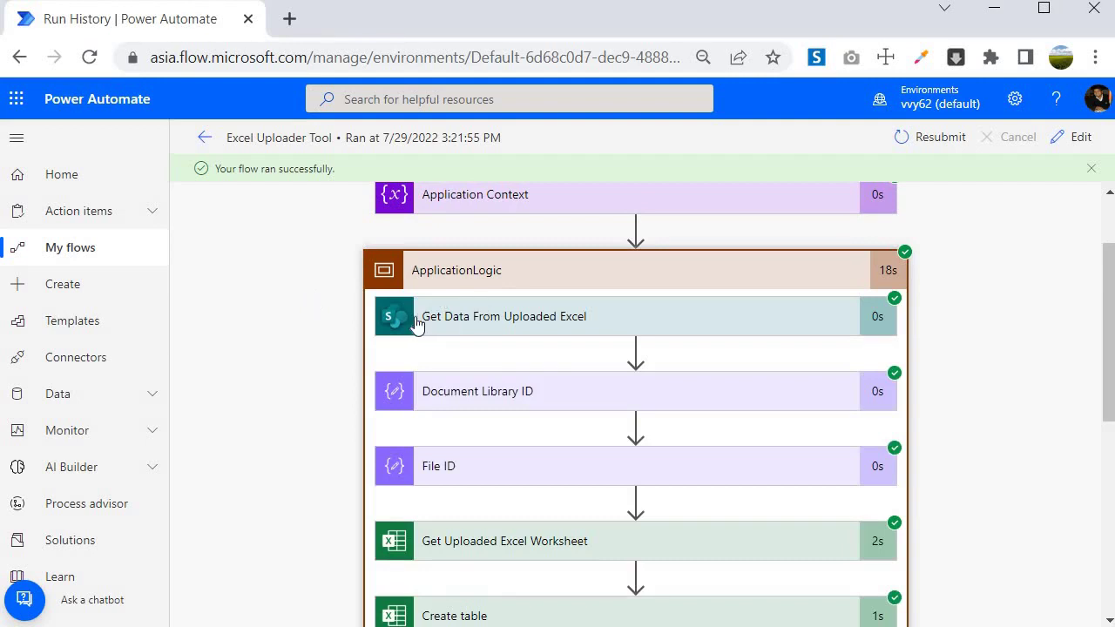
left_click(477, 323)
scroll(335, 324, "down", 5)
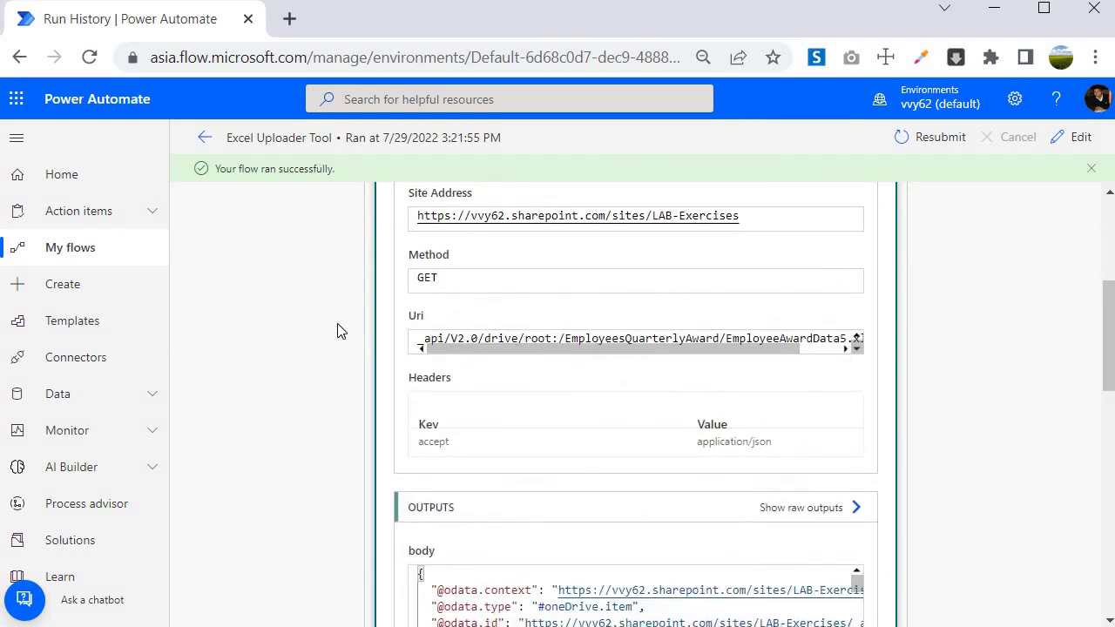
scroll(394, 281, "down", 1)
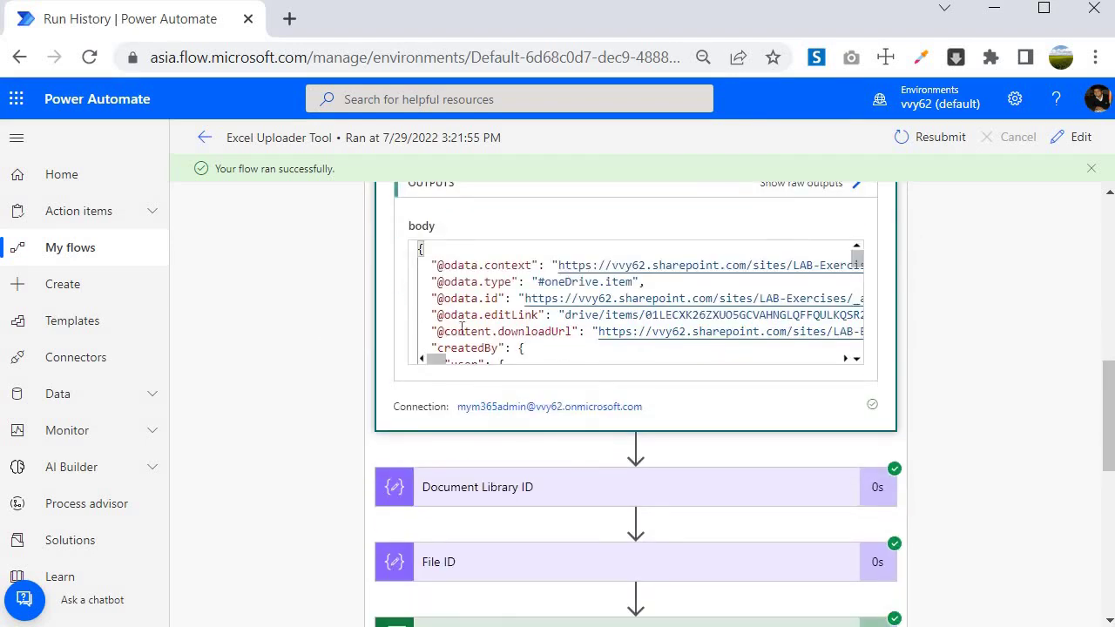
scroll(470, 326, "down", 1)
- Examine the createdBy, user and email nesting in the outputs body of Get Data From Uploaded Excel
left_click_drag(439, 294, 498, 294)
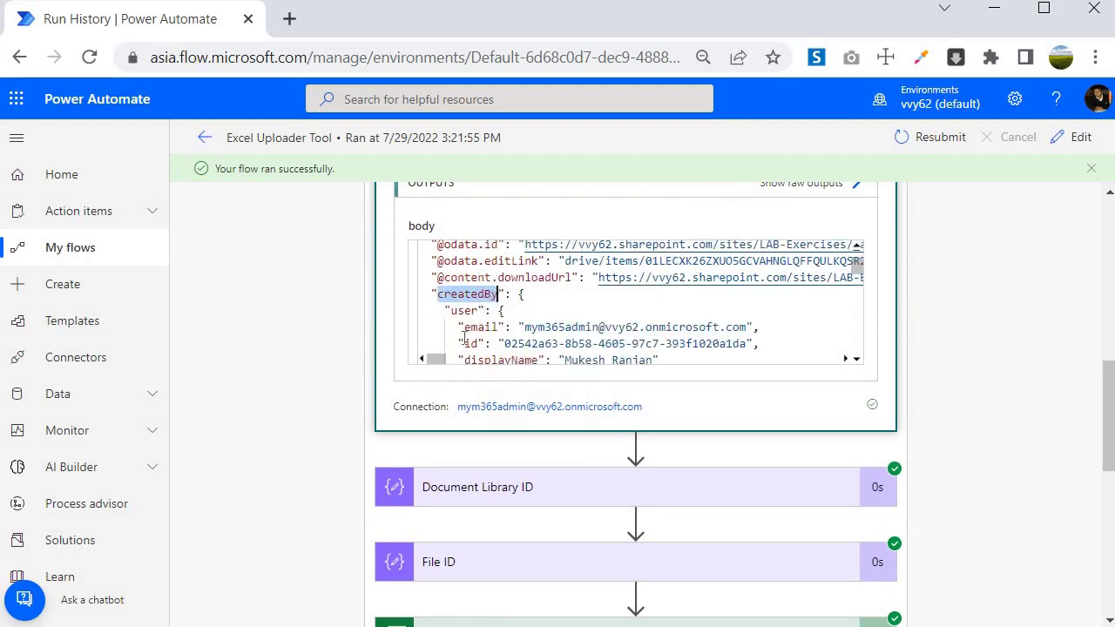
left_click_drag(463, 327, 498, 327)
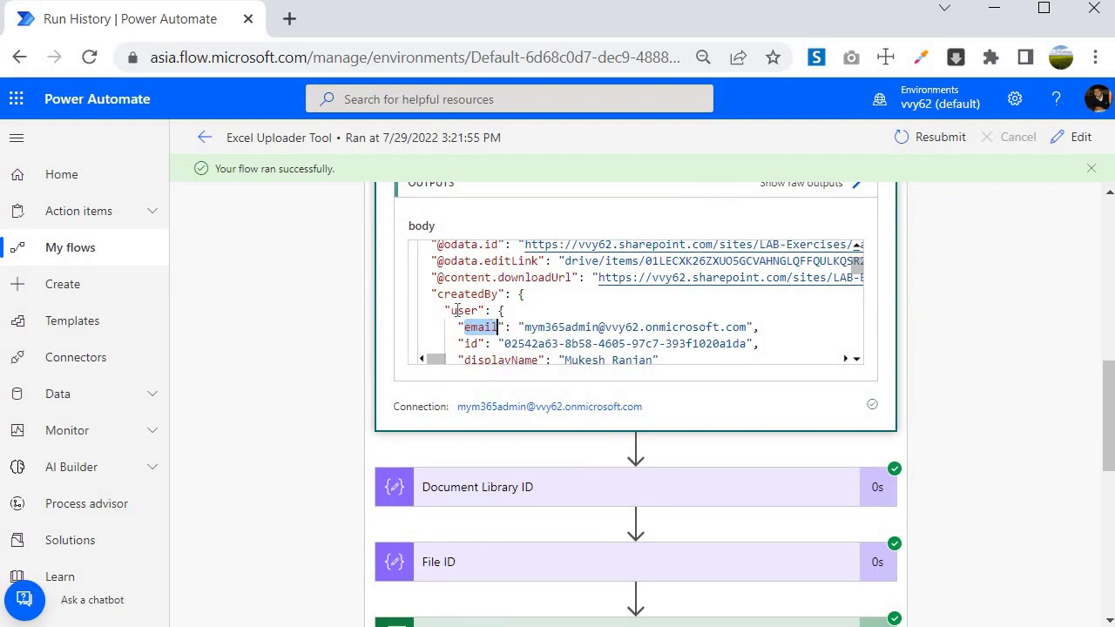
left_click(451, 310)
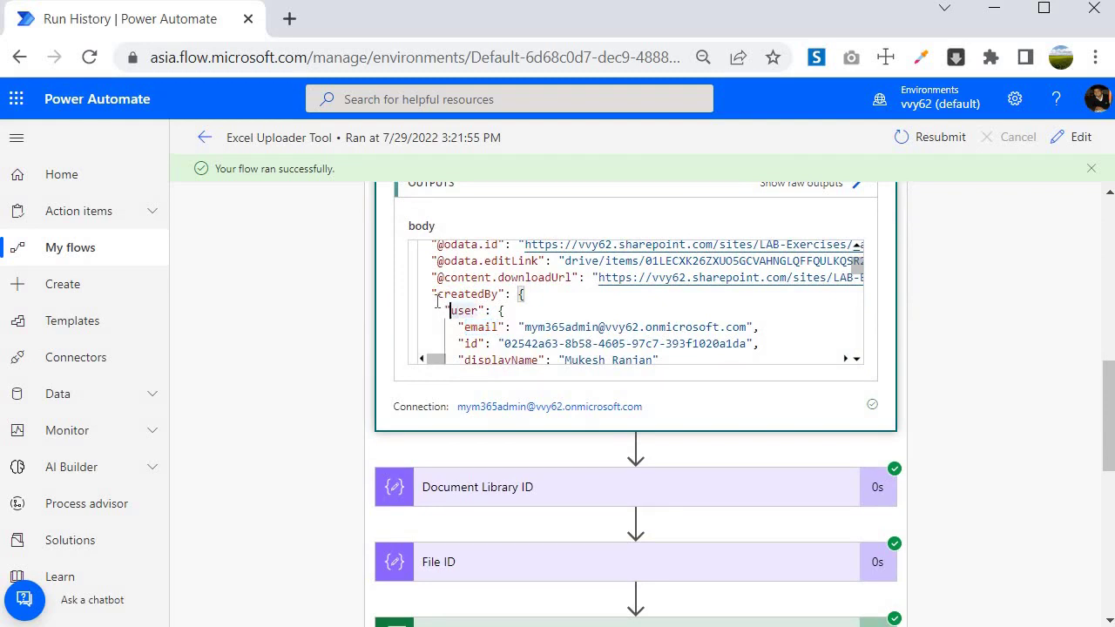
left_click_drag(437, 294, 518, 312)
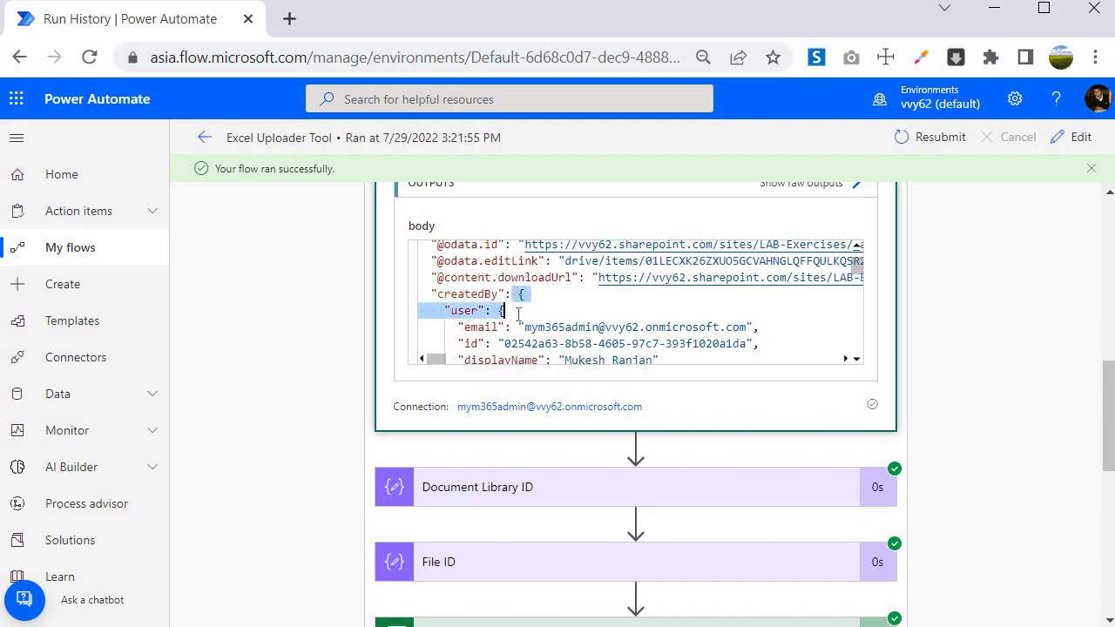
scroll(517, 312, "down", 1)
scroll(514, 305, "up", 1)
left_click(511, 296)
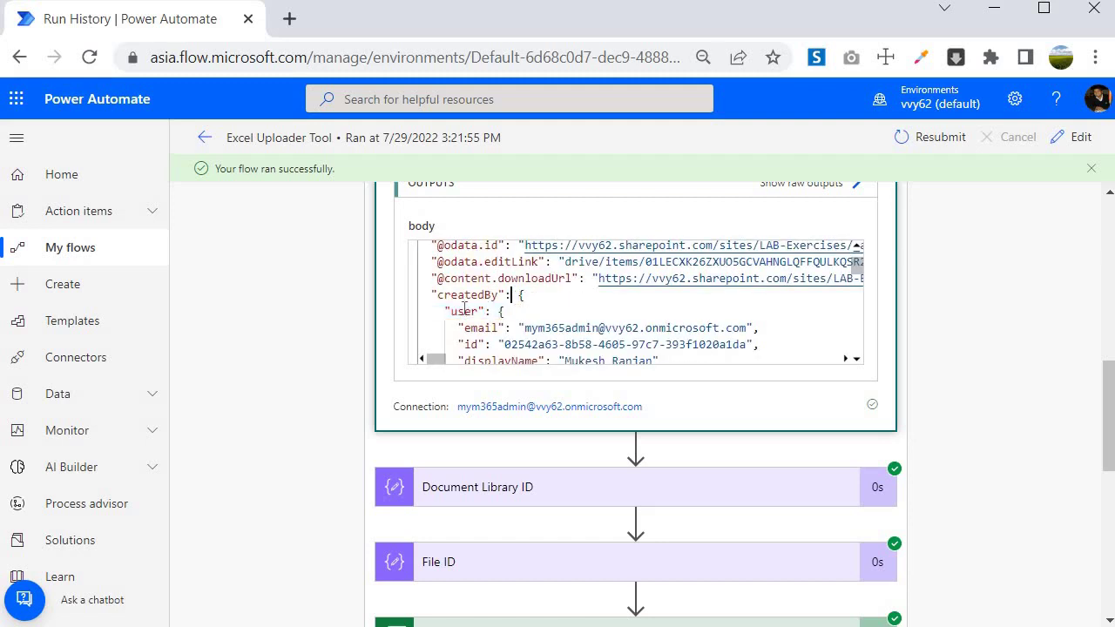
double_click(465, 311)
scroll(493, 299, "down", 1)
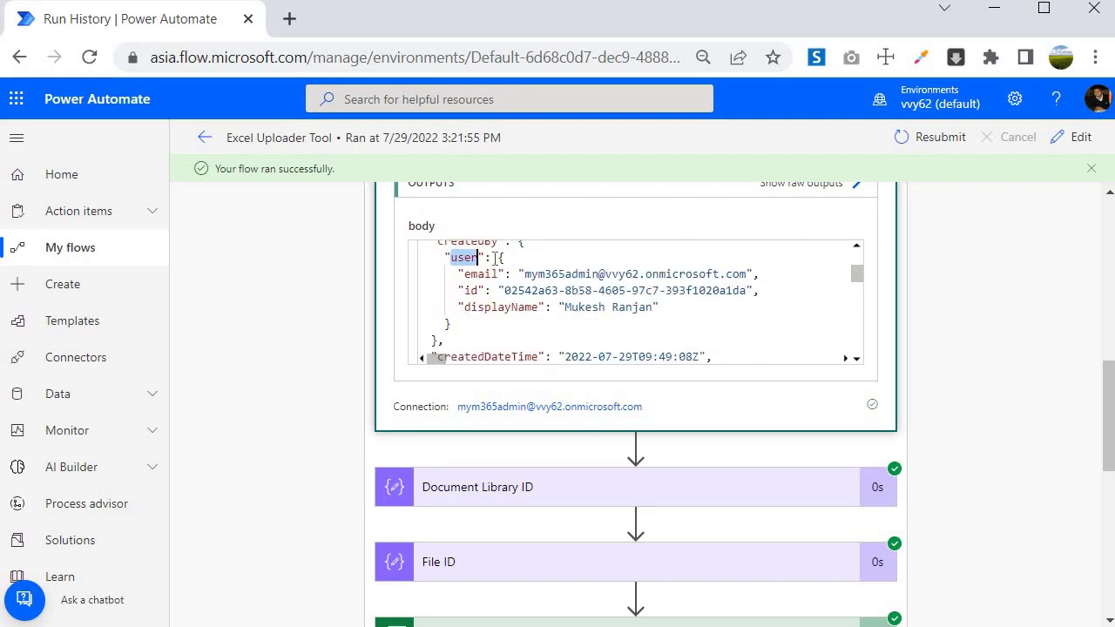
left_click(498, 257)
double_click(470, 276)
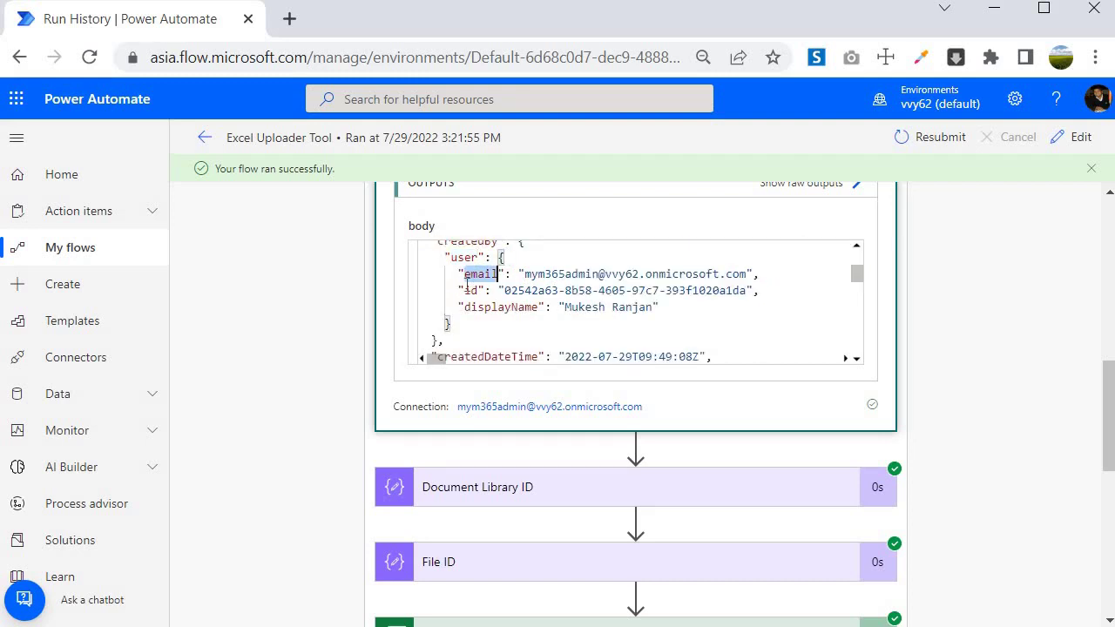
scroll(463, 295, "up", 1)
double_click(461, 297)
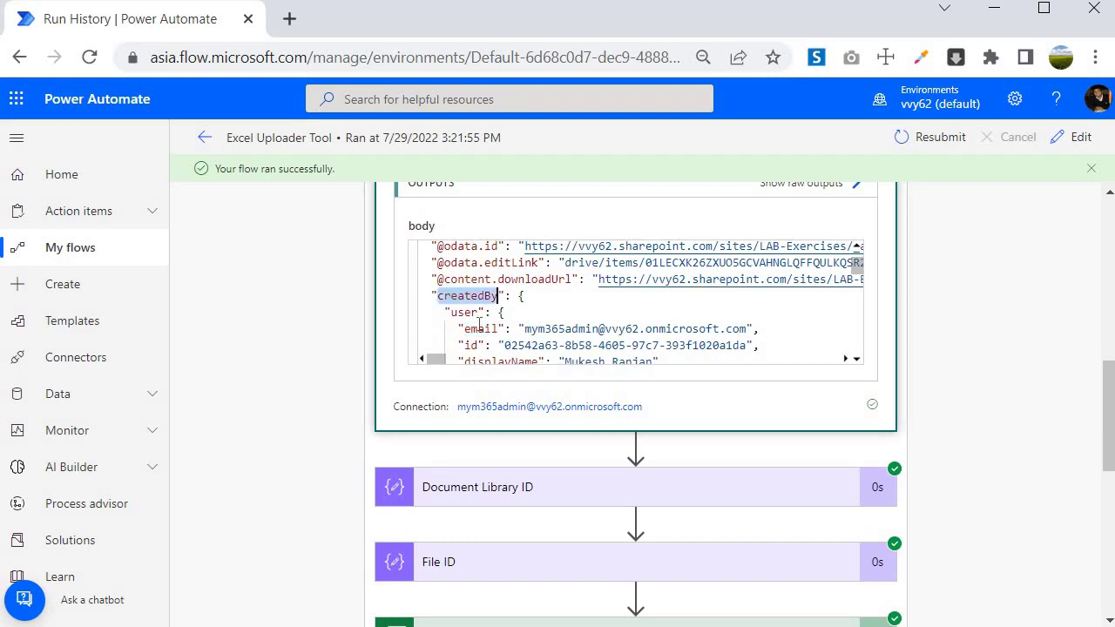
triple_click(442, 329)
left_click_drag(432, 290, 453, 315)
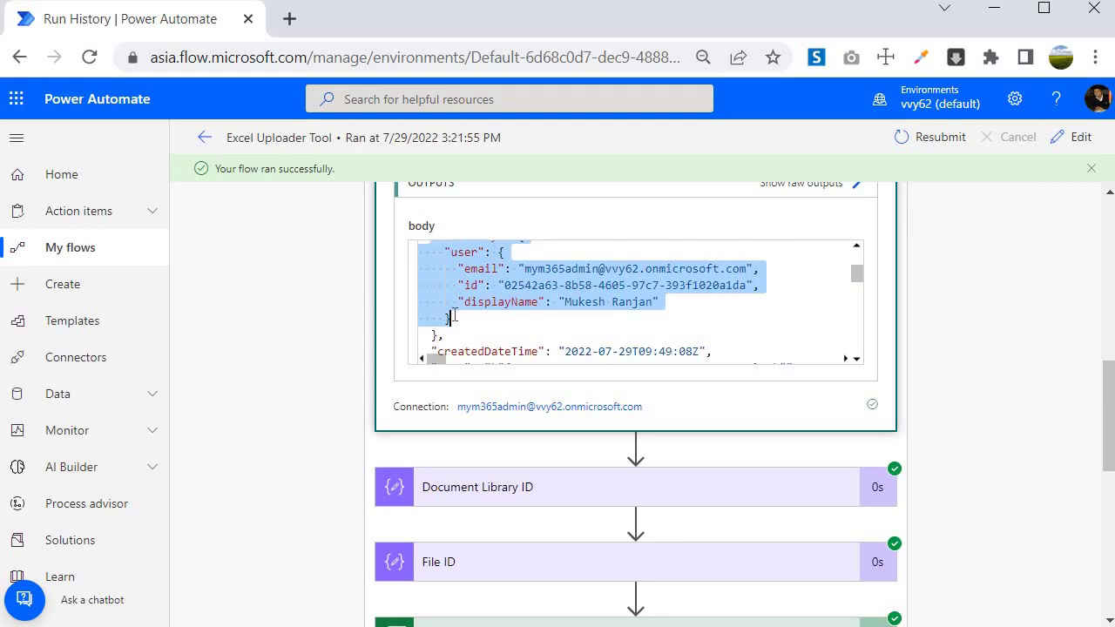
scroll(454, 315, "up", 1)
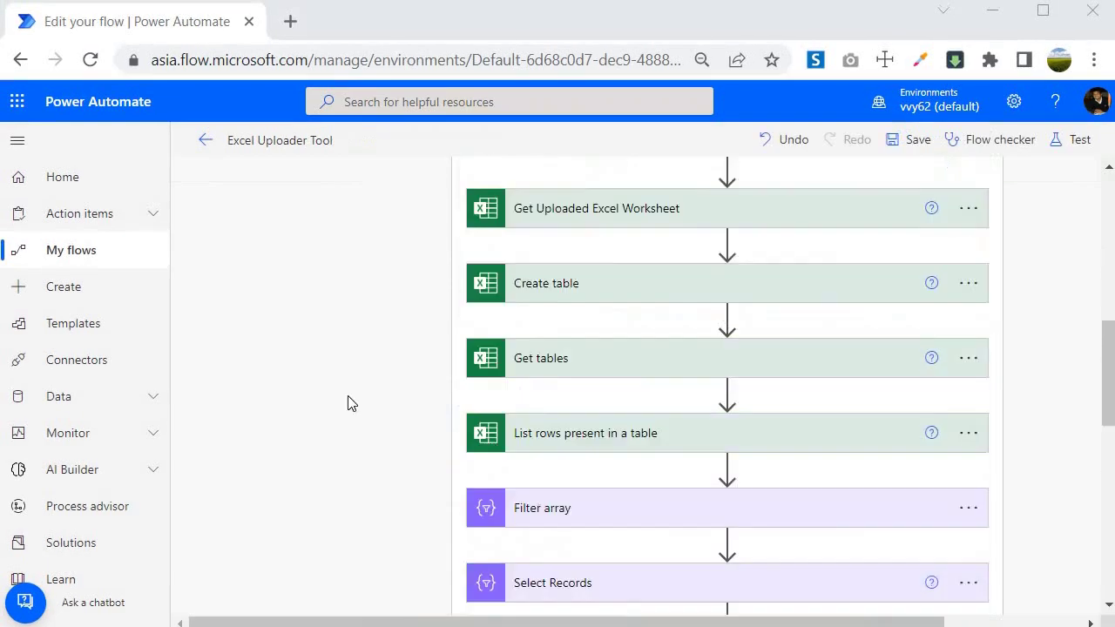
- Back in the flow editor, start an expression for the Teams message's Recipient with outputs(
scroll(349, 404, "down", 10)
scroll(358, 348, "down", 2)
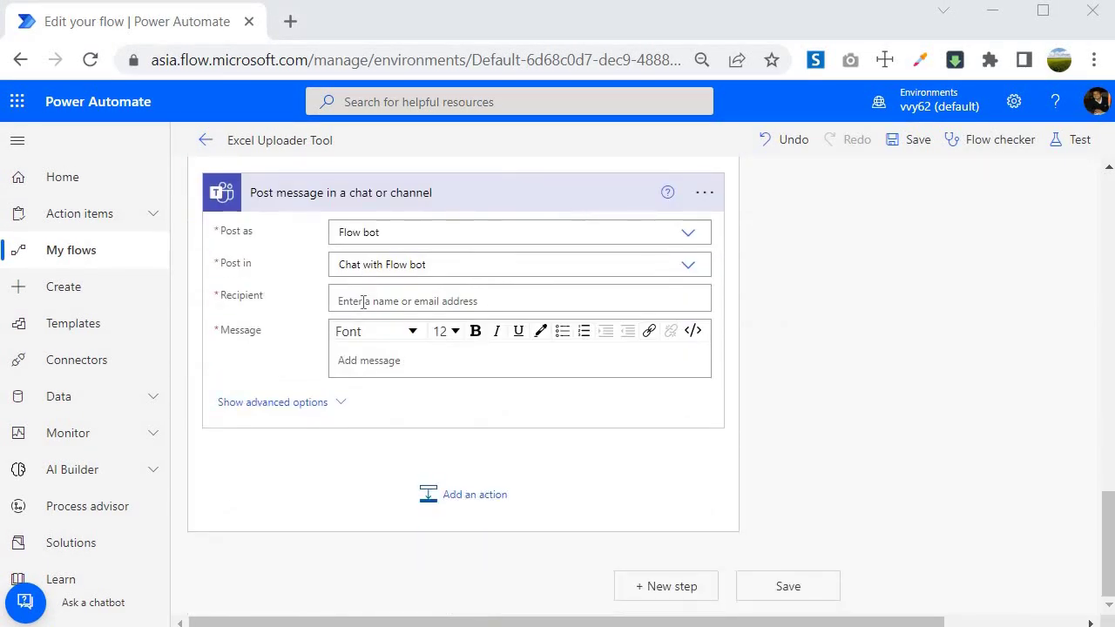
left_click(363, 301)
left_click(893, 397)
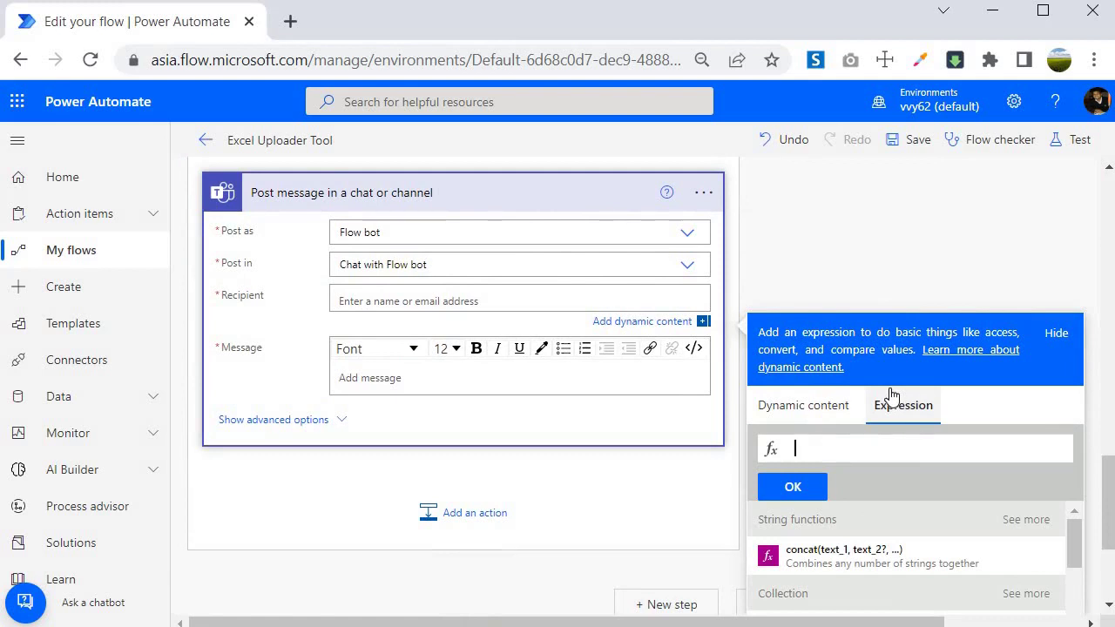
type("out")
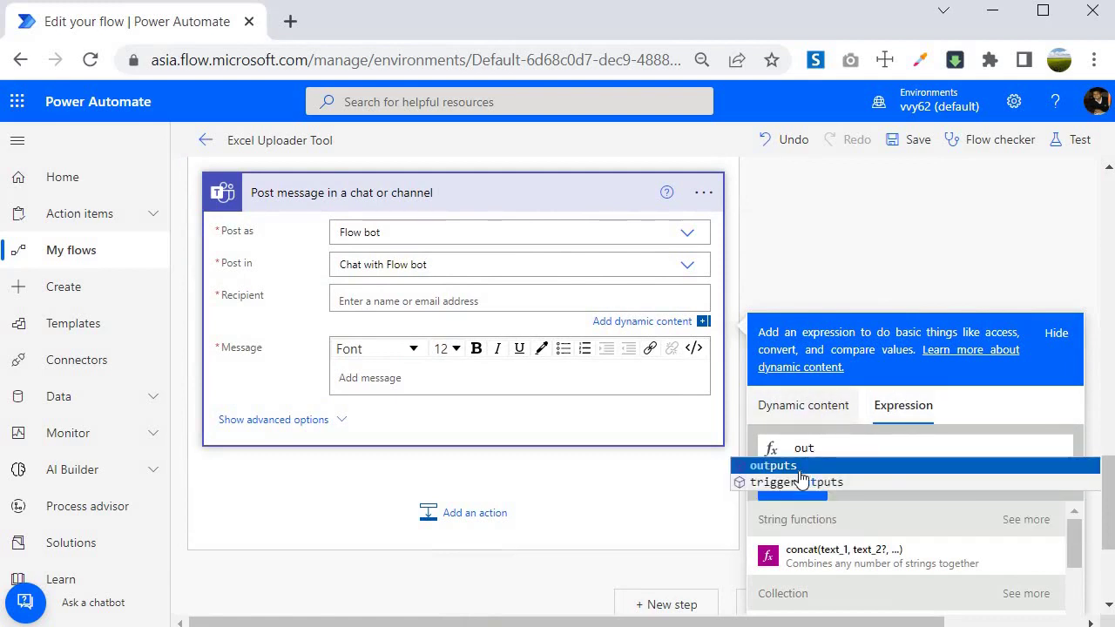
key("Return")
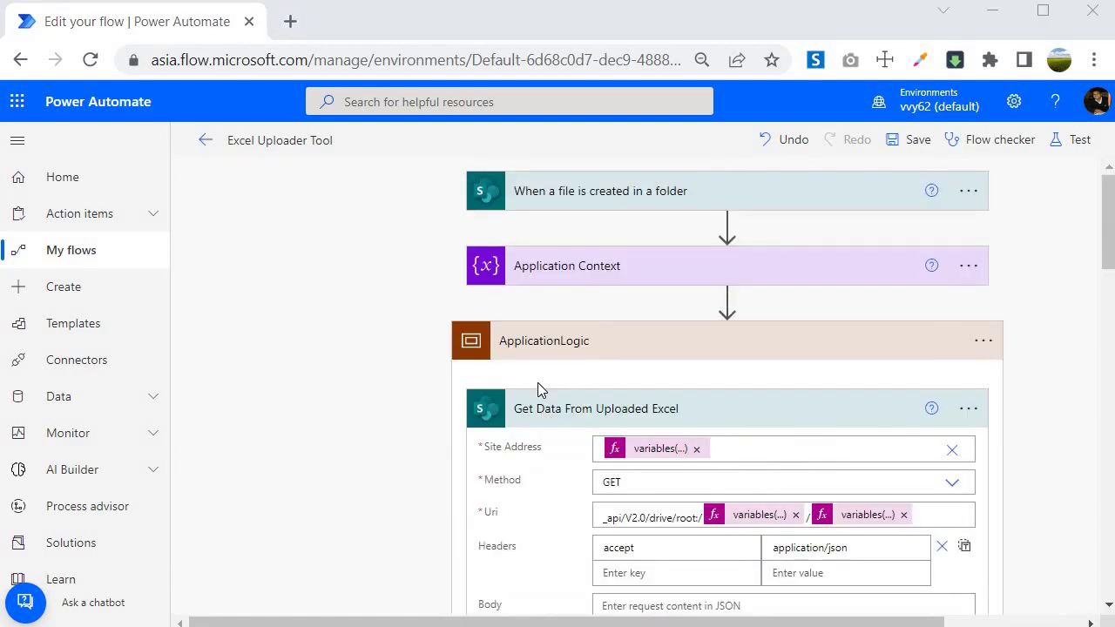
scroll(537, 382, "down", 5)
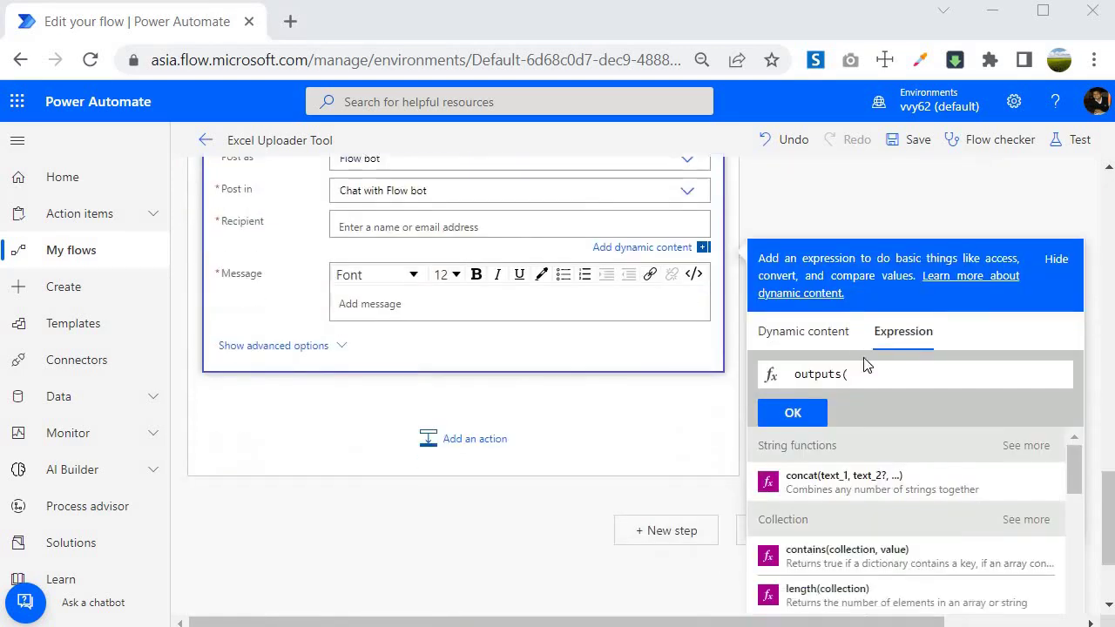
left_click(855, 291)
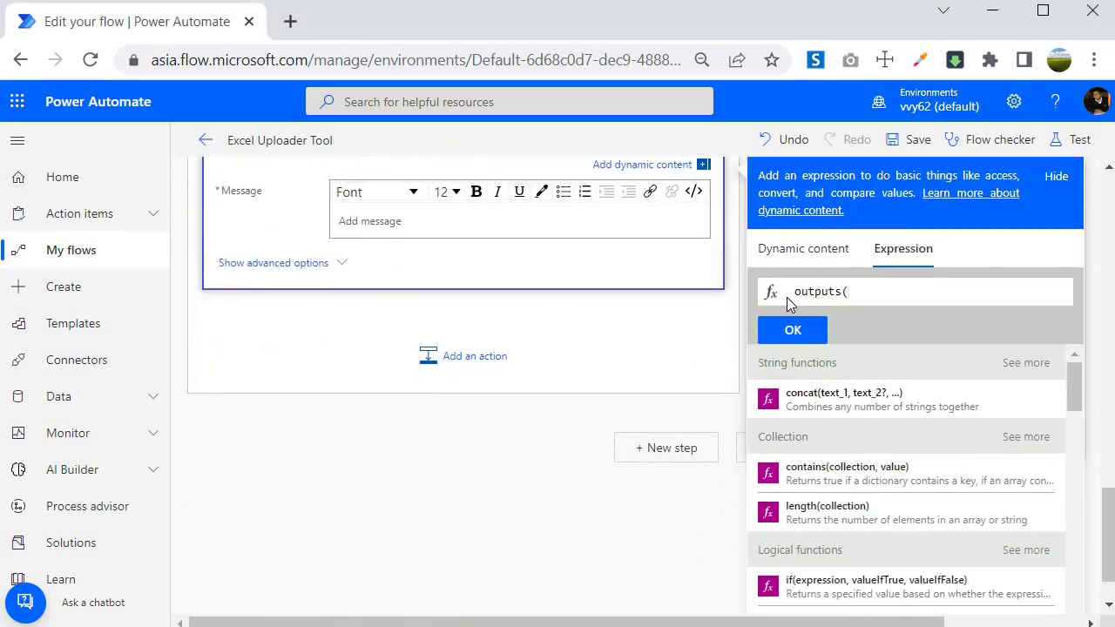
- Insert the body output of Get Data From Uploaded Excel into the Recipient expression and delete the duplicate leading outputs(
left_click(797, 252)
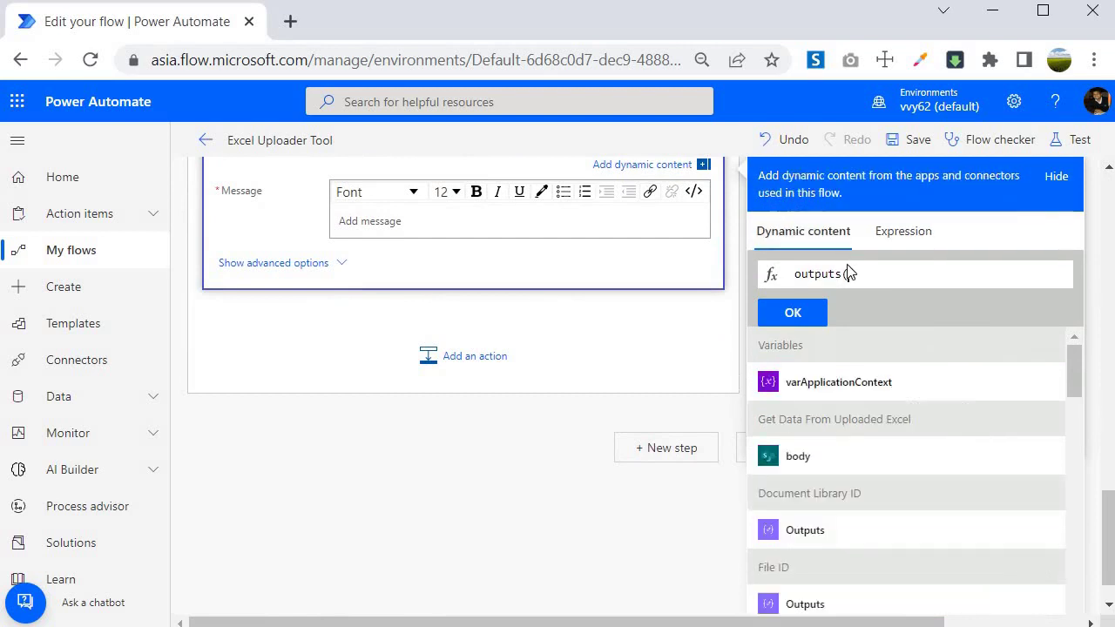
left_click(798, 459)
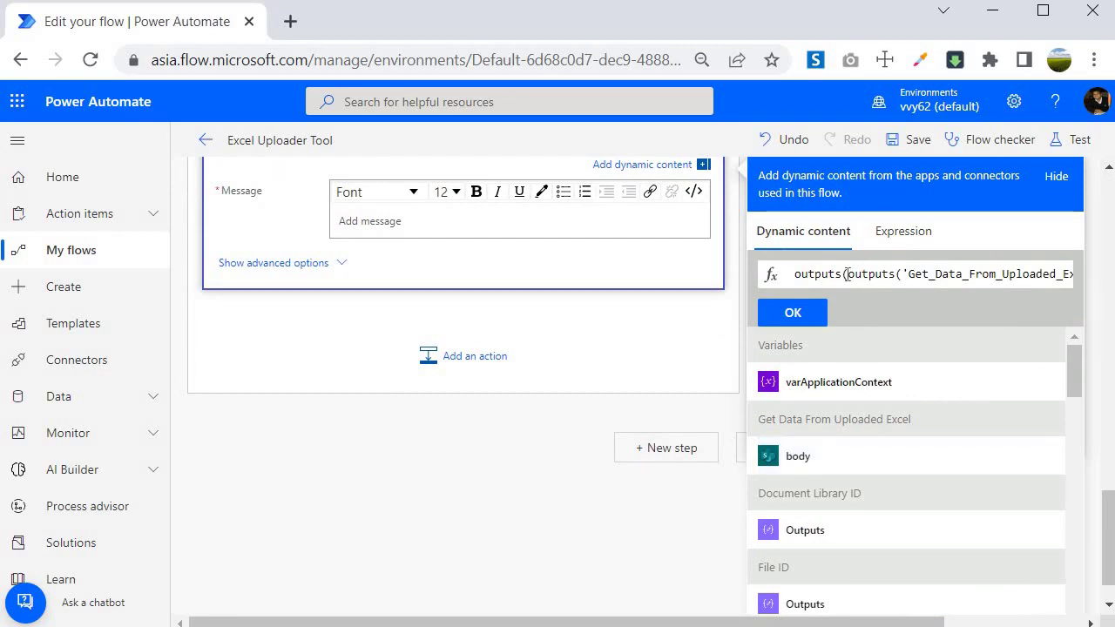
left_click_drag(845, 275, 758, 279)
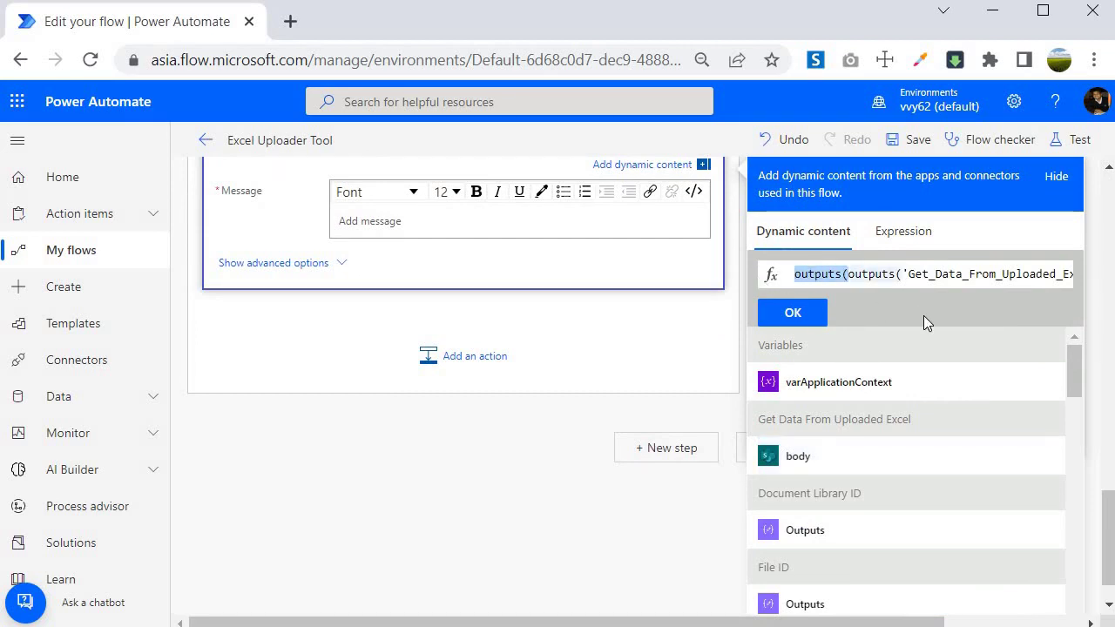
key("BackSpace")
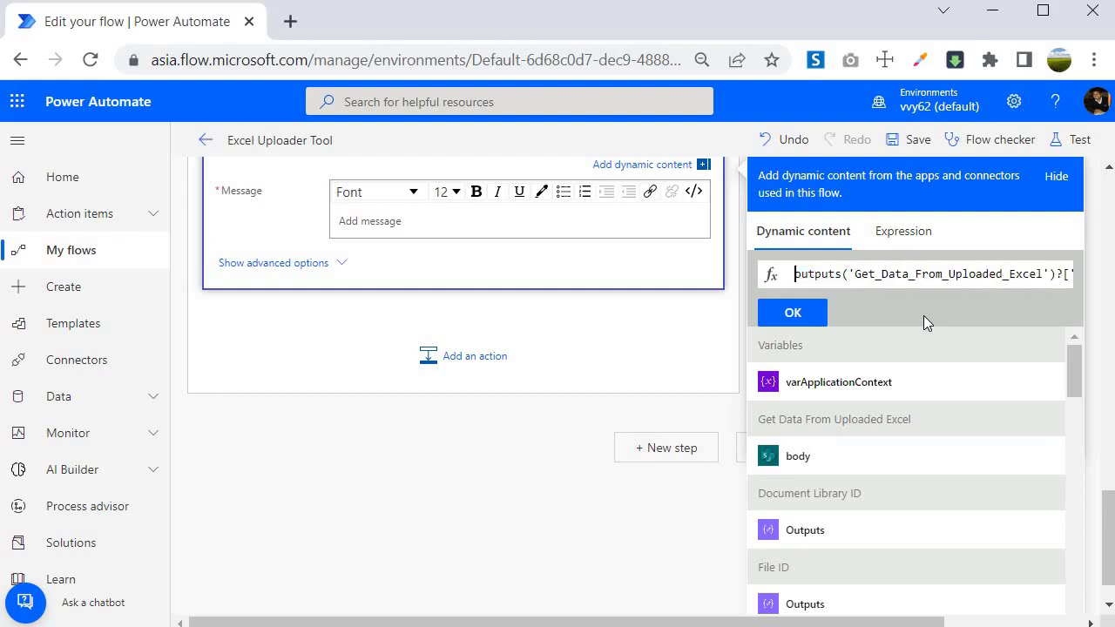
- Append ?['createdBy'] after the body reference at the end of the Recipient expression
key("End")
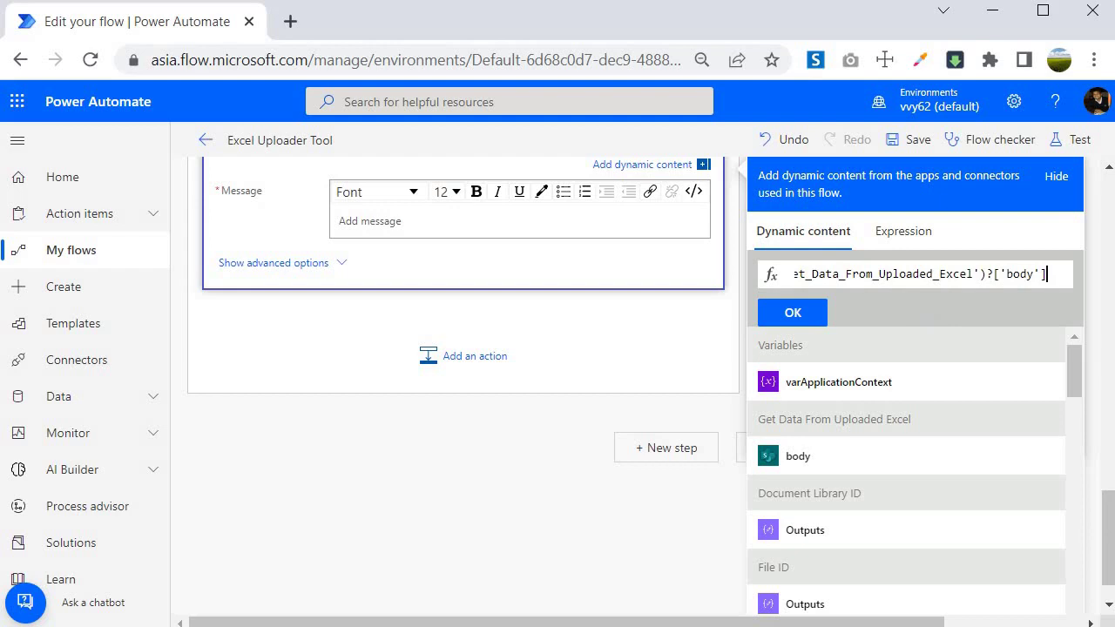
type("?")
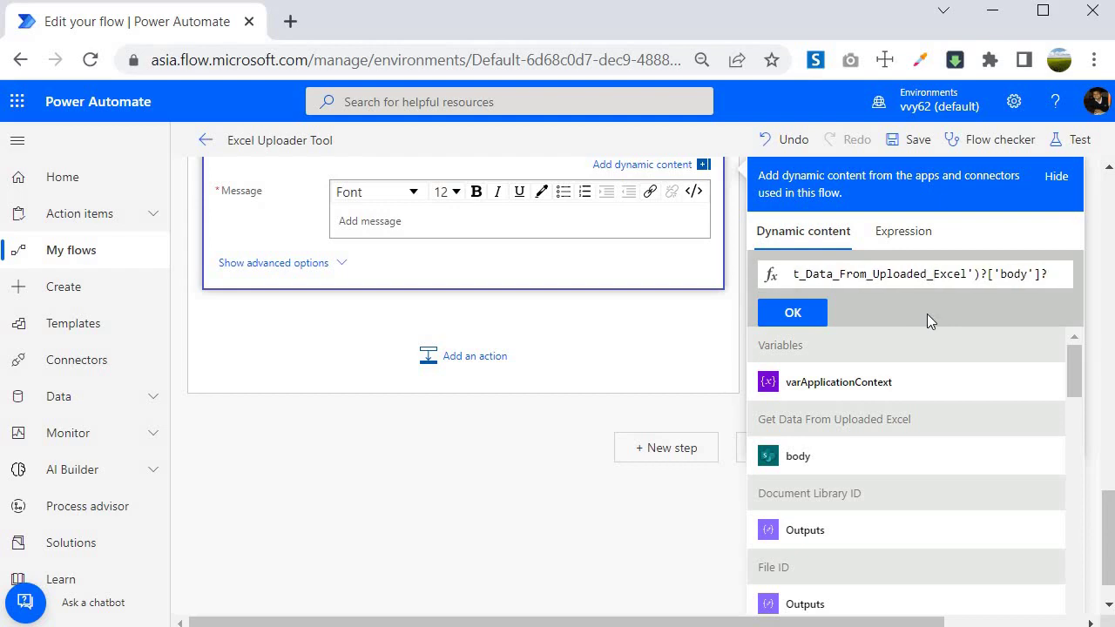
type("[")
type("'c")
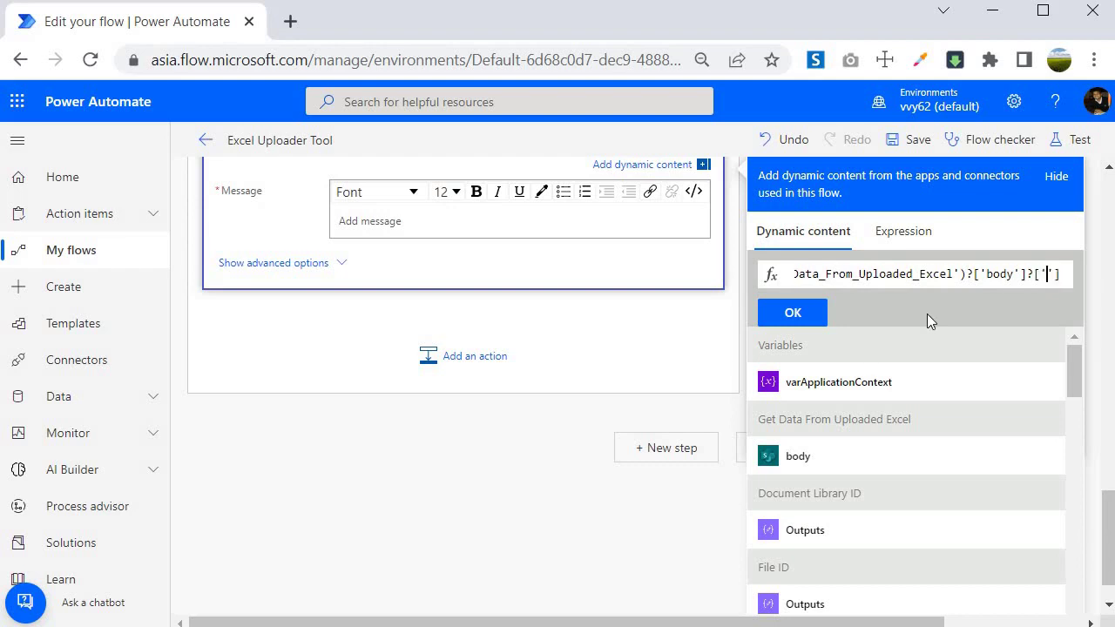
type("reat")
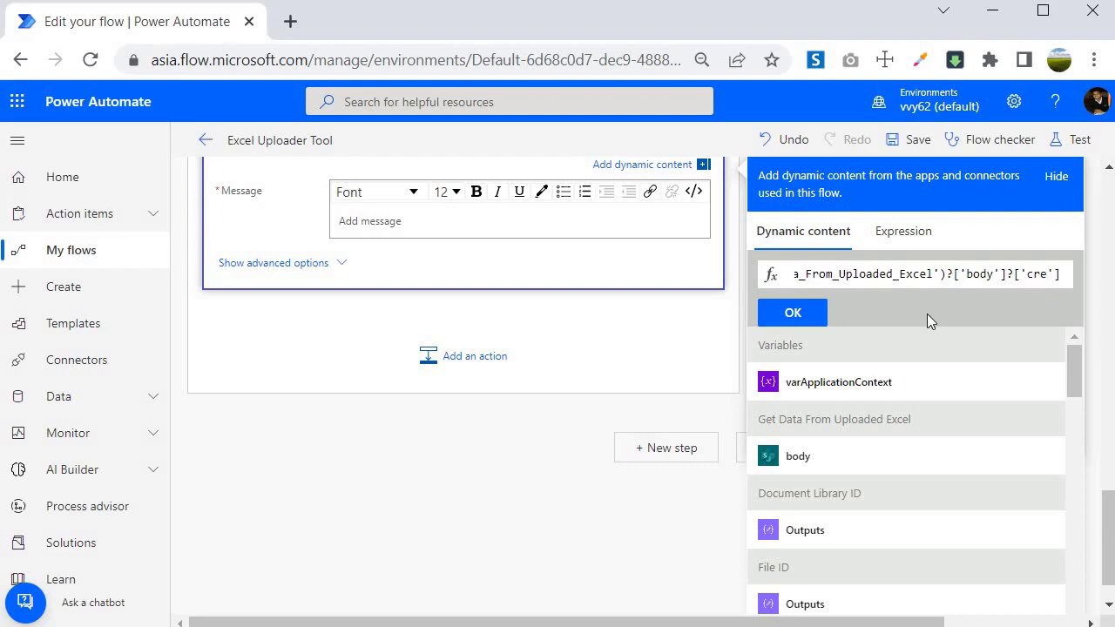
type("edBy")
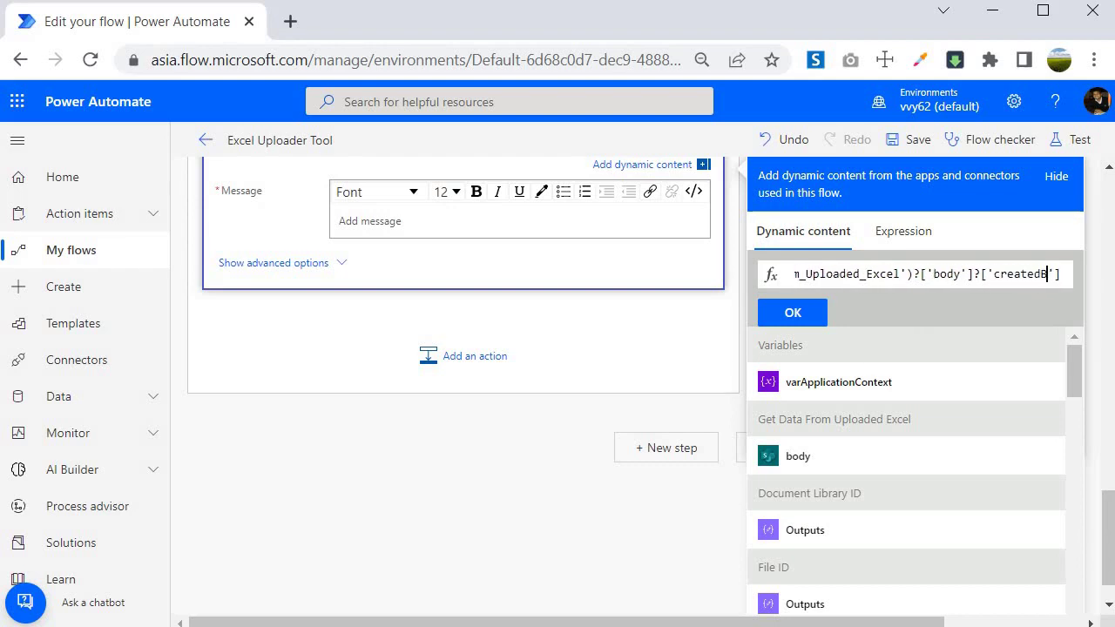
double_click(1026, 275)
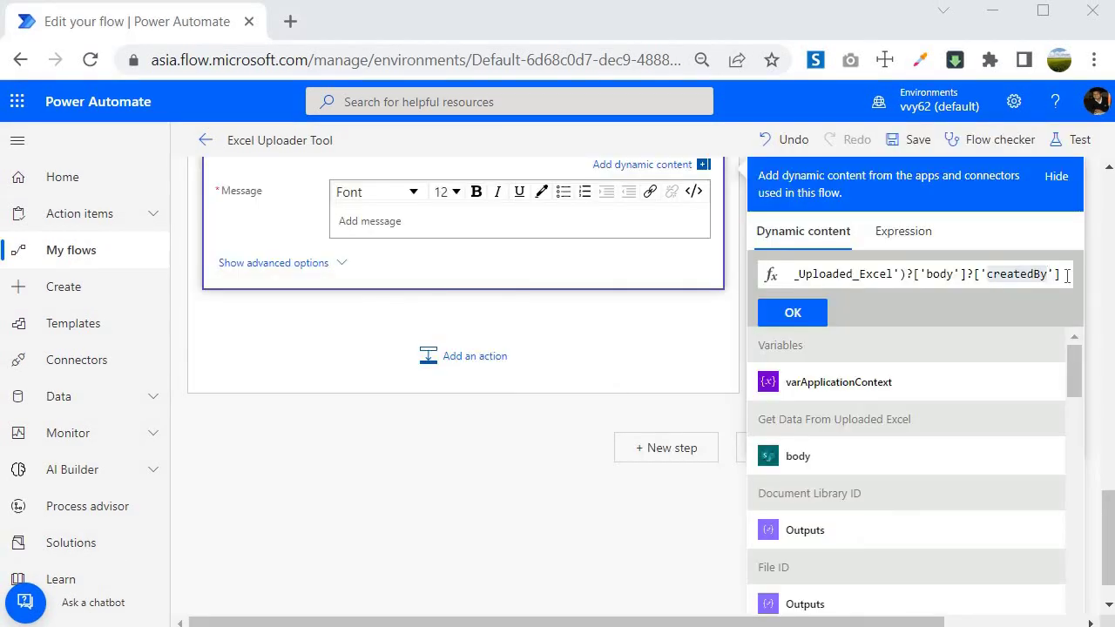
left_click(1066, 276)
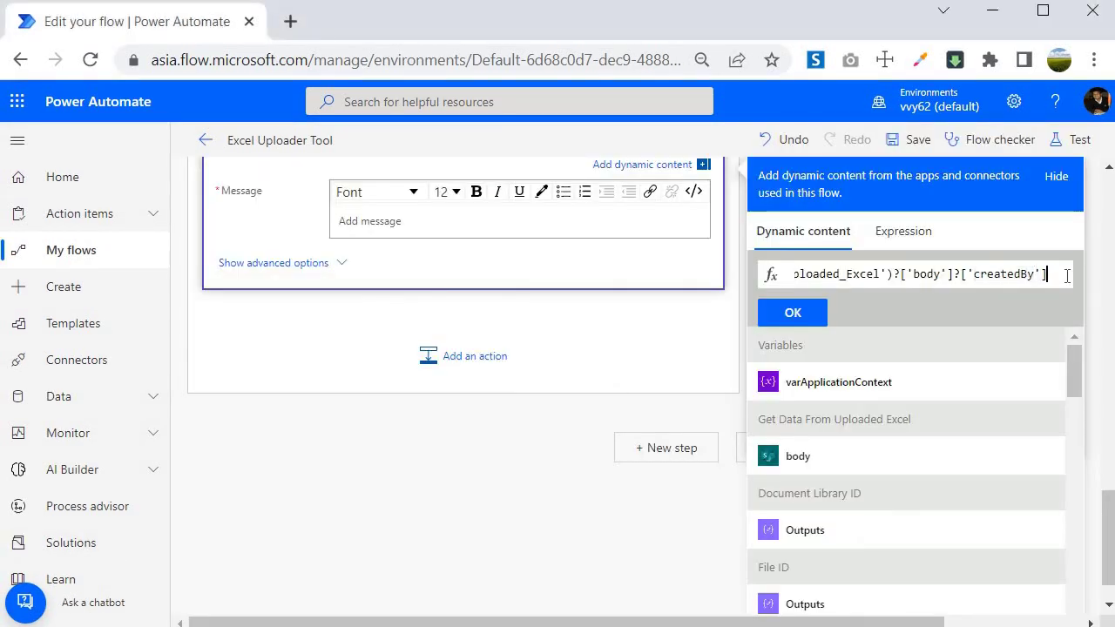
- Append ?['user']?['email'] to the Recipient expression and apply it to the Teams message
type("?")
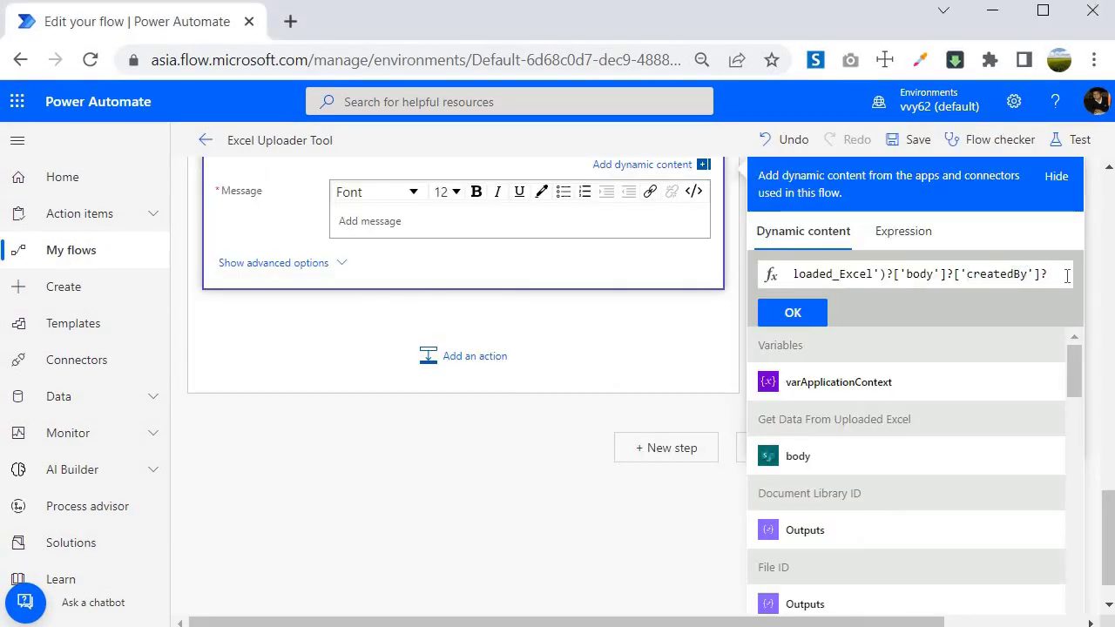
type("['")
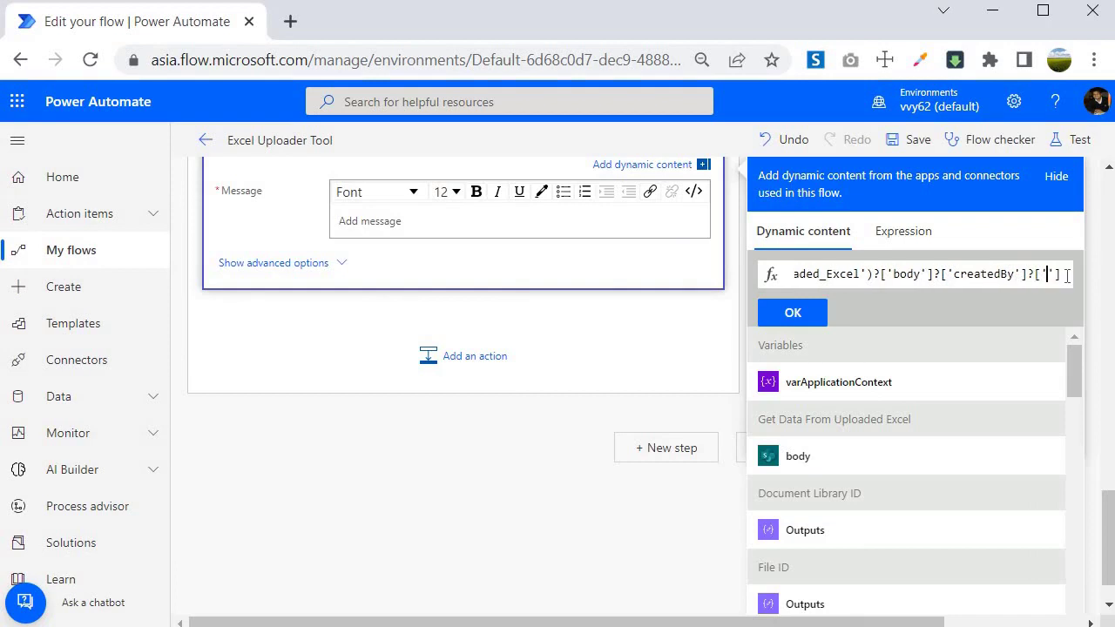
type("user'")
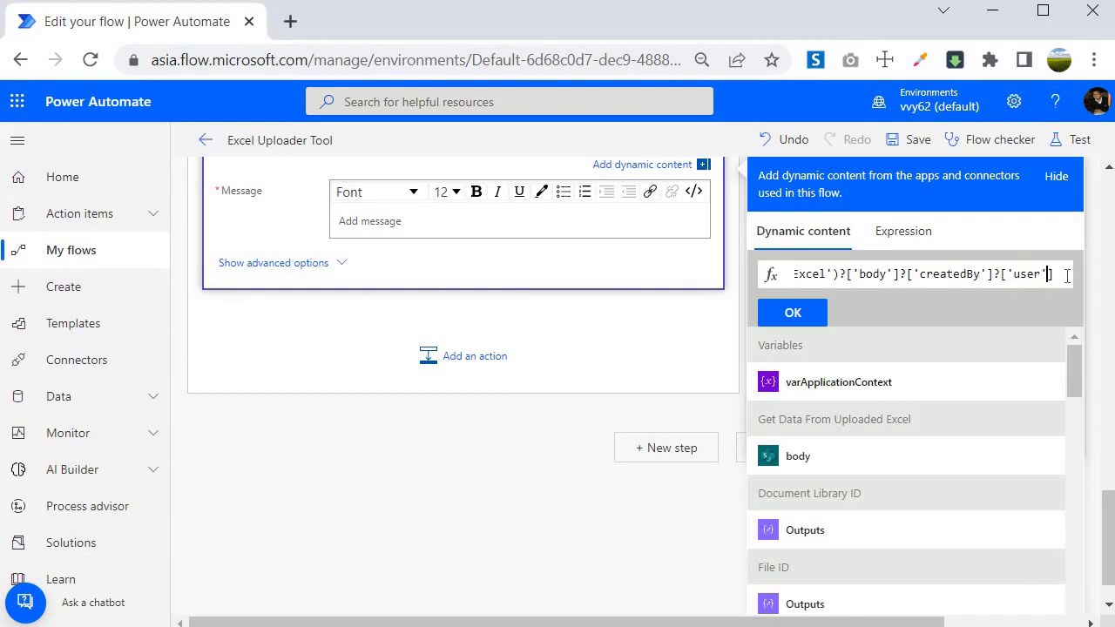
type("]?")
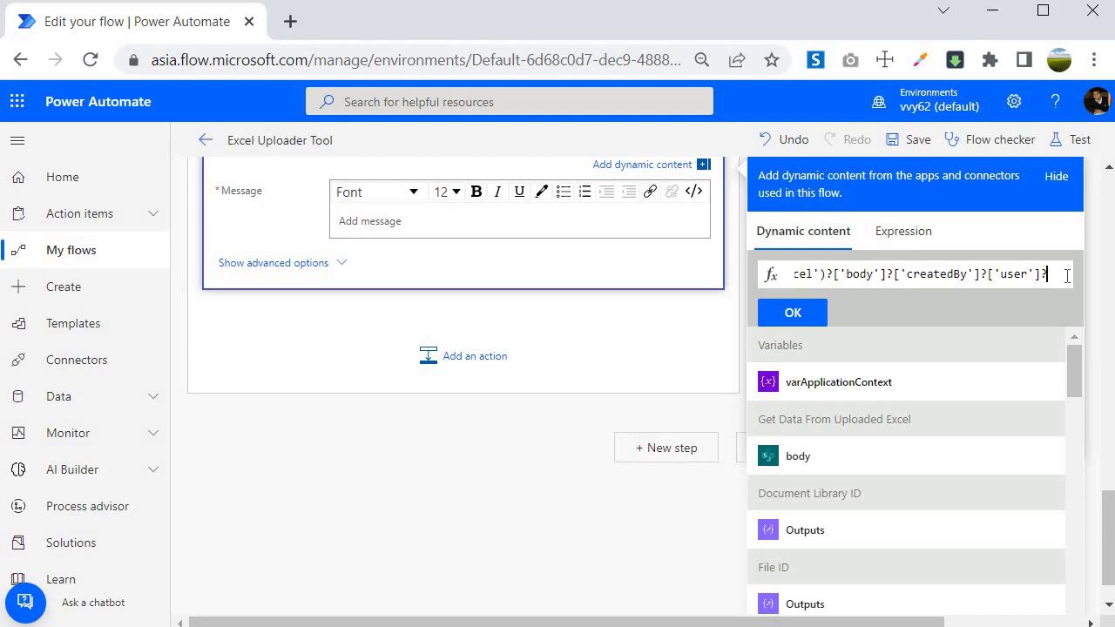
type("[")
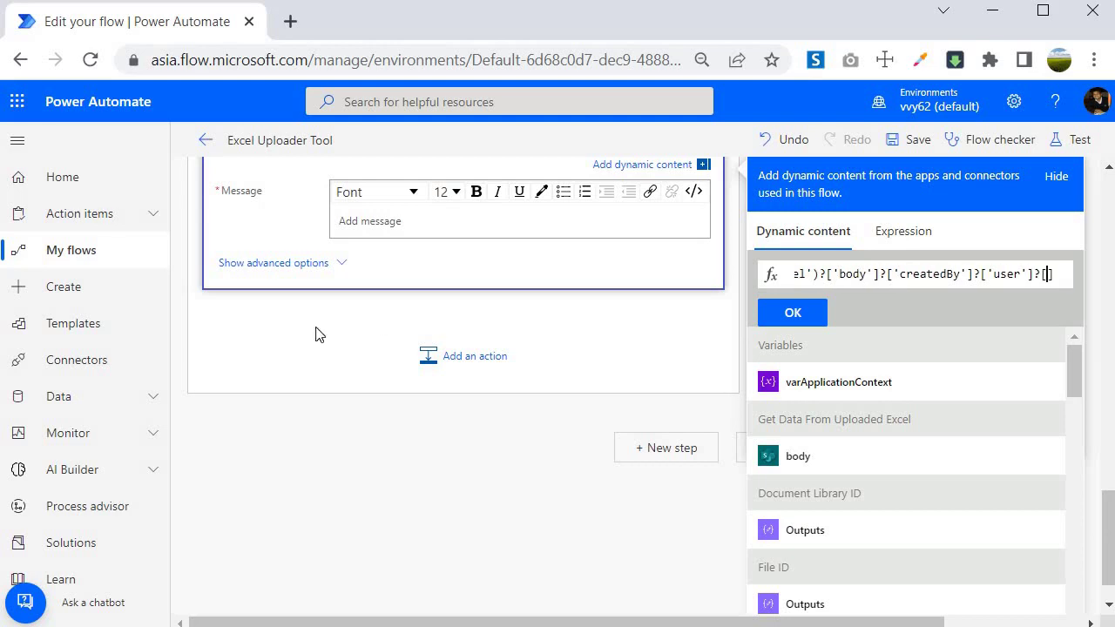
scroll(287, 296, "up", 1)
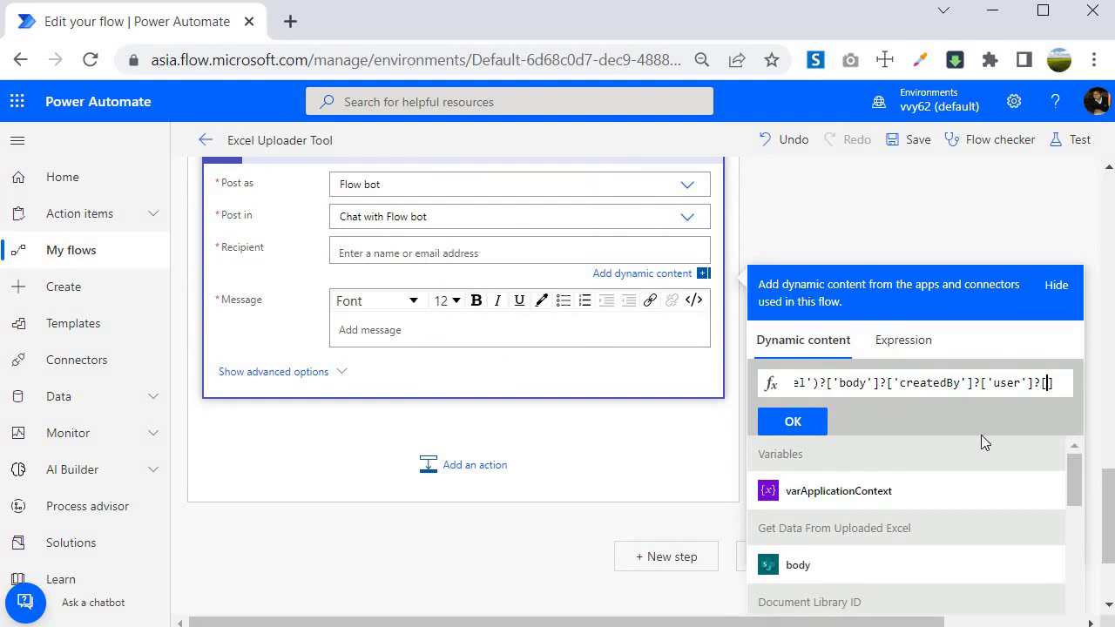
type("'")
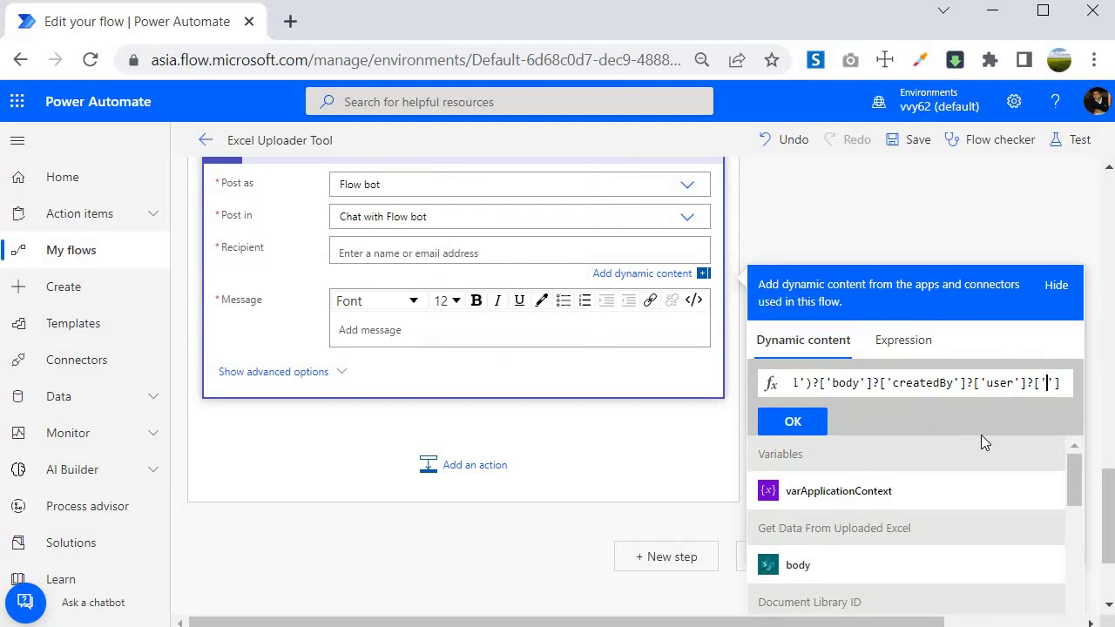
type("email")
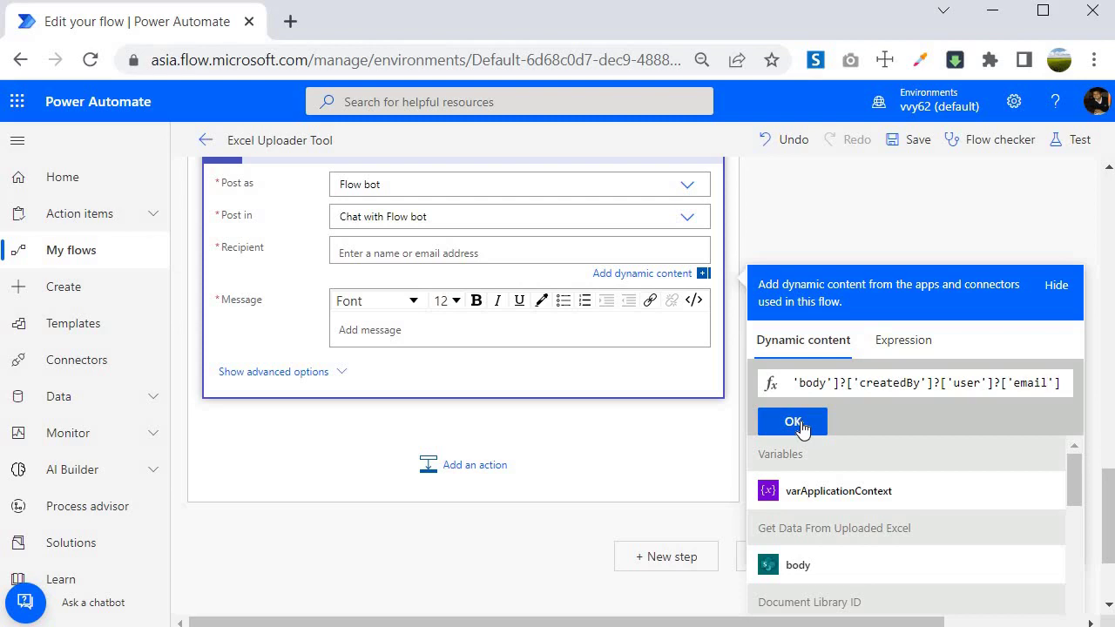
left_click(800, 424)
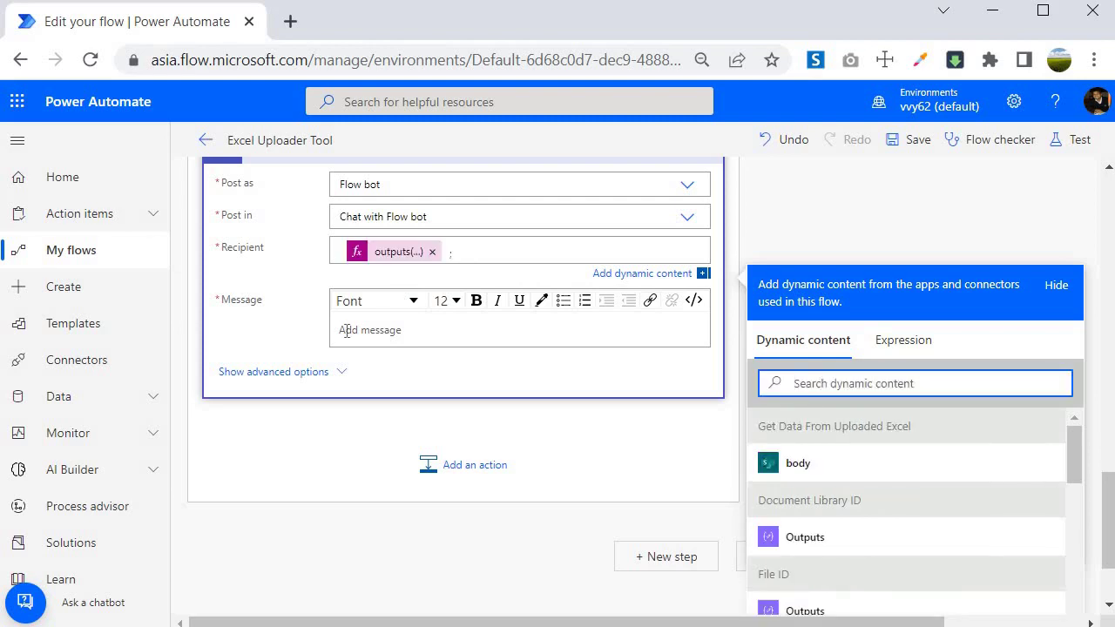
- Enter SUCCESS: Excel Data Uploaded Successfully as the message text of the Try scope's Teams action
left_click(344, 330)
type("su")
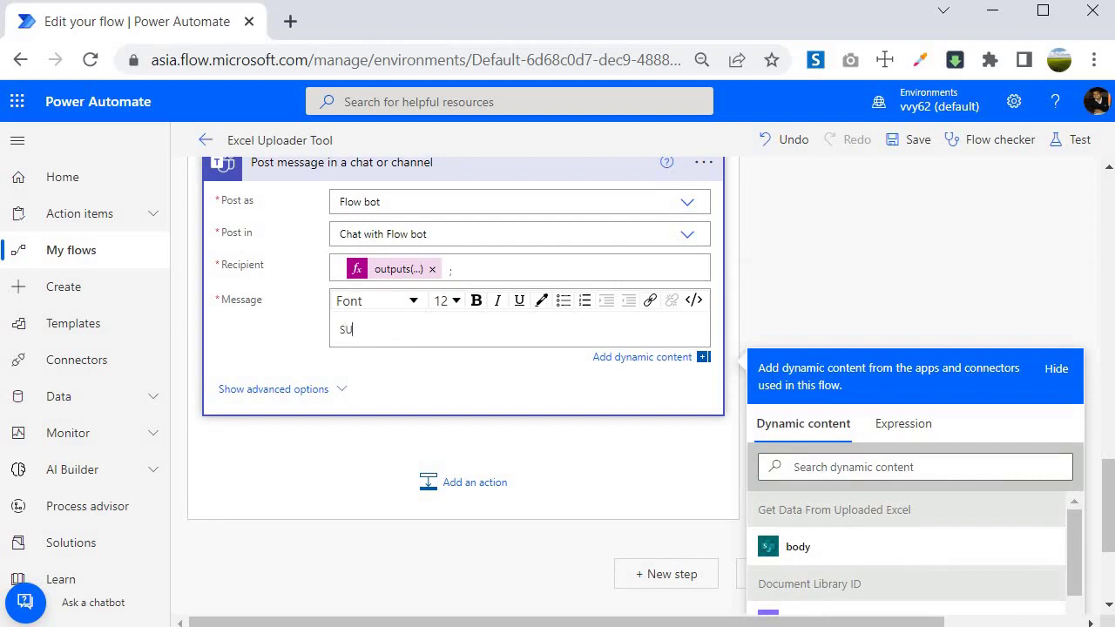
type("CCESS: Excel Data Uploaded S")
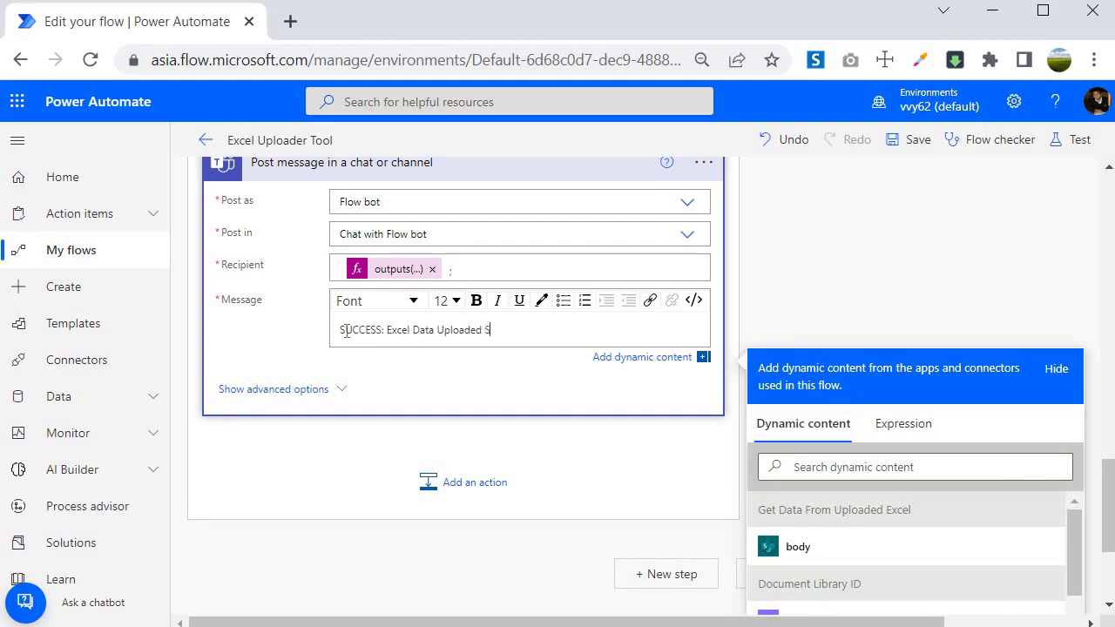
type("uccessfully")
- Format the whole success message as bold with font size 18
key("ctrl+a")
key("ctrl+b")
left_click(445, 301)
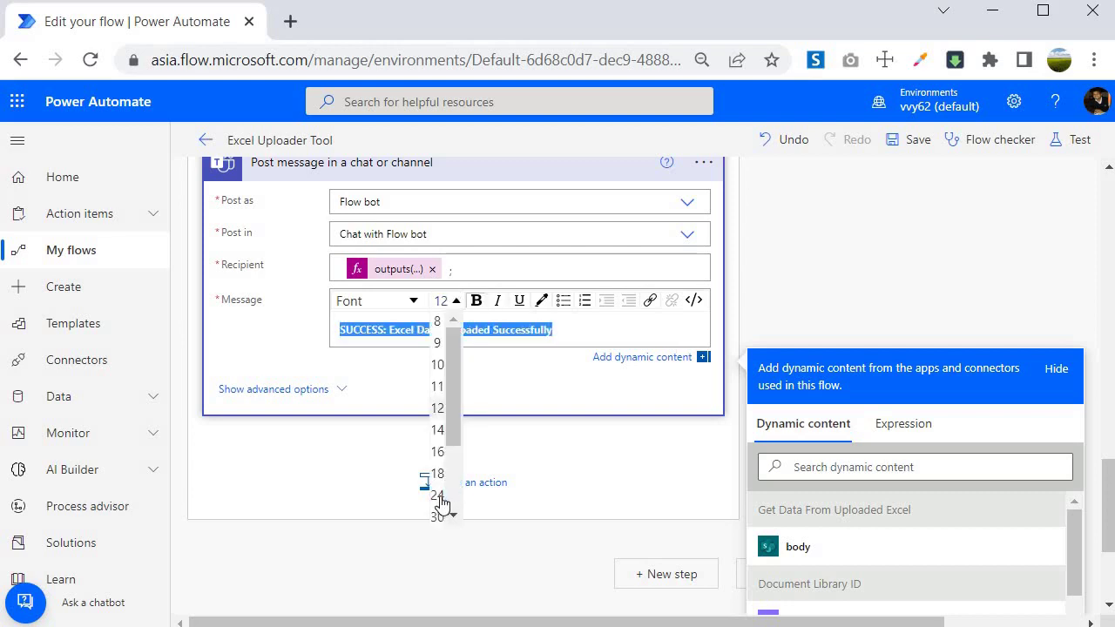
left_click(438, 495)
left_click(456, 300)
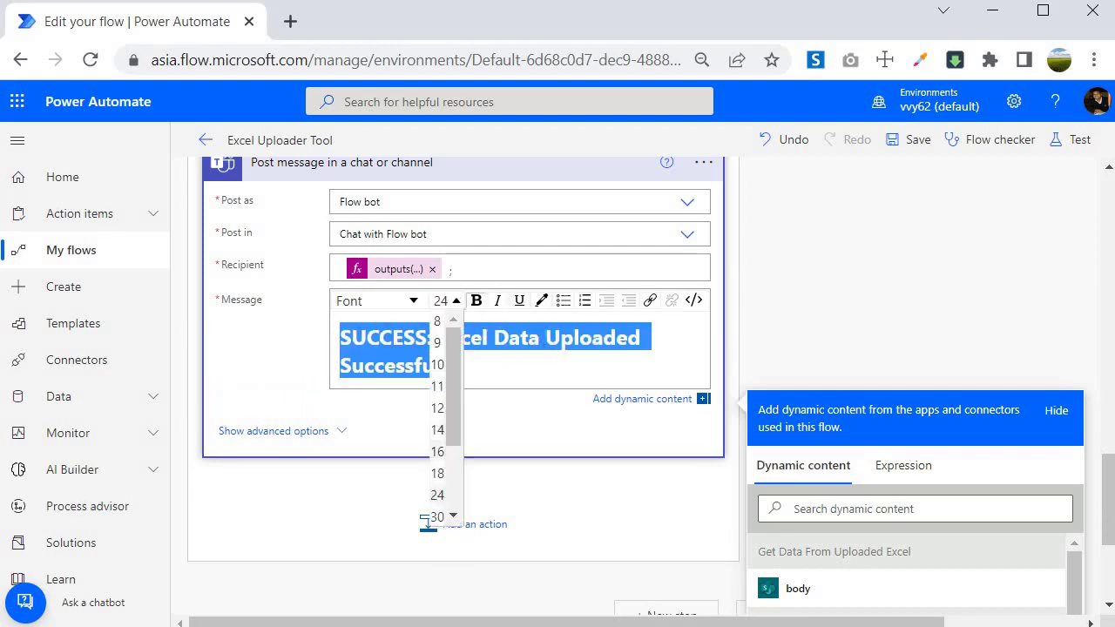
left_click(493, 385)
- Copy the Try scope's Post message in a chat or channel action to the flow clipboard
scroll(361, 398, "up", 4)
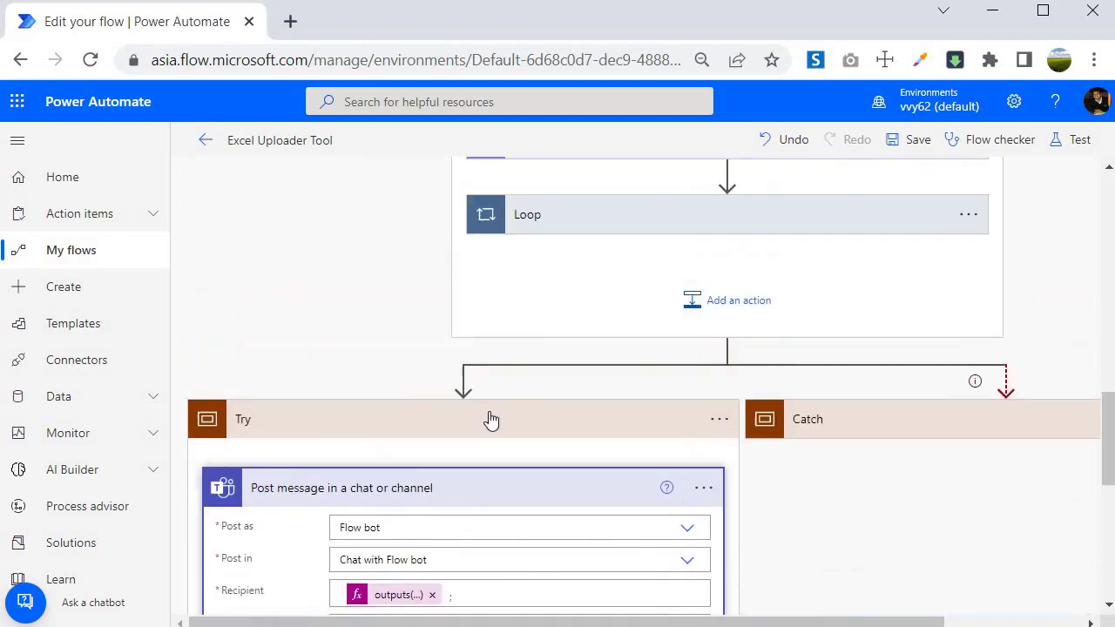
scroll(702, 279, "down", 5)
left_click(704, 271)
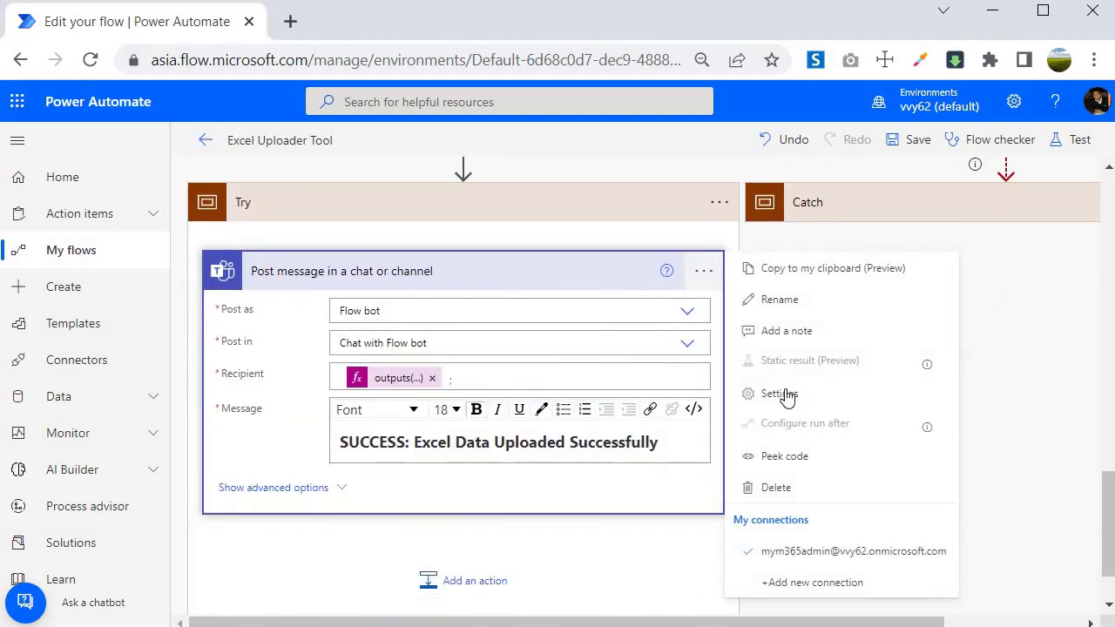
left_click(776, 270)
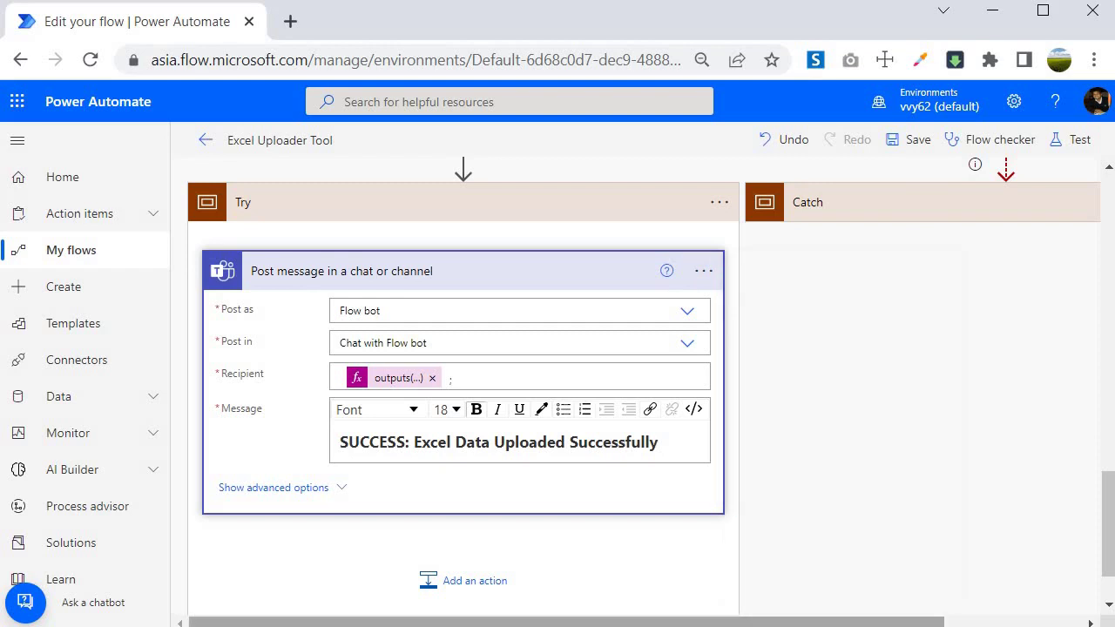
- Expand the Catch scope and add the copied Post message in a chat or channel action from the flow clipboard
scroll(839, 251, "right", 2)
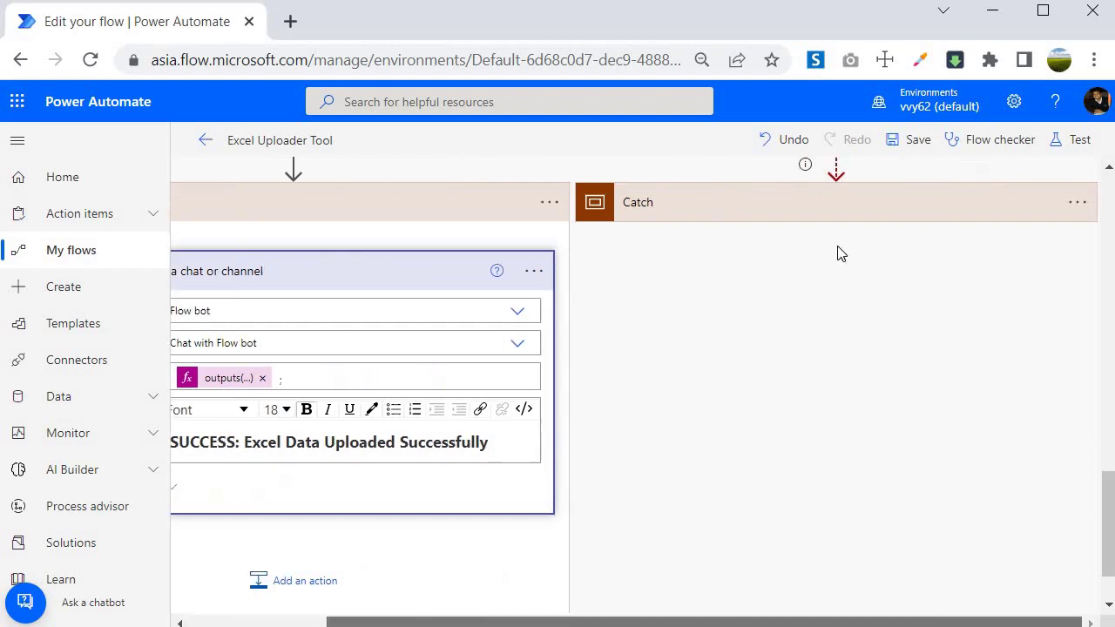
left_click(792, 215)
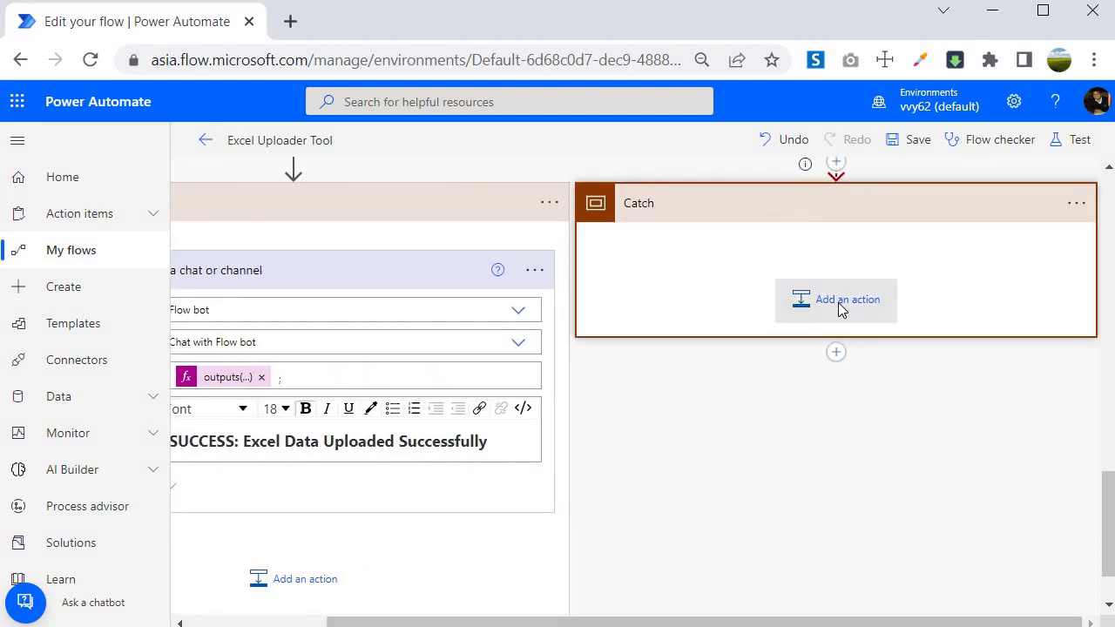
left_click(838, 307)
left_click(931, 354)
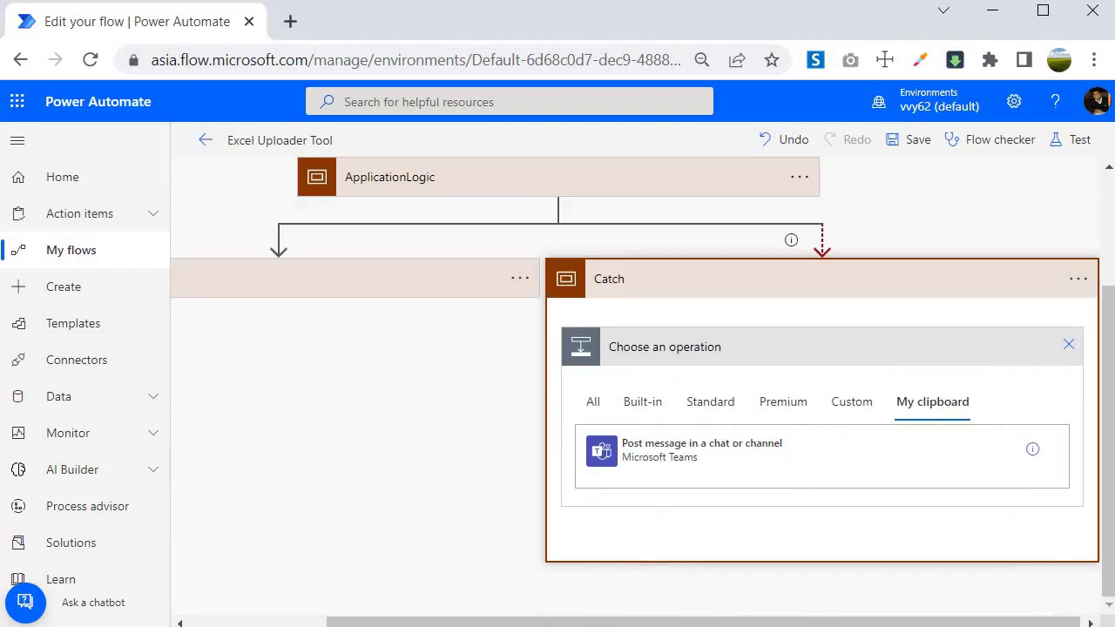
left_click(637, 458)
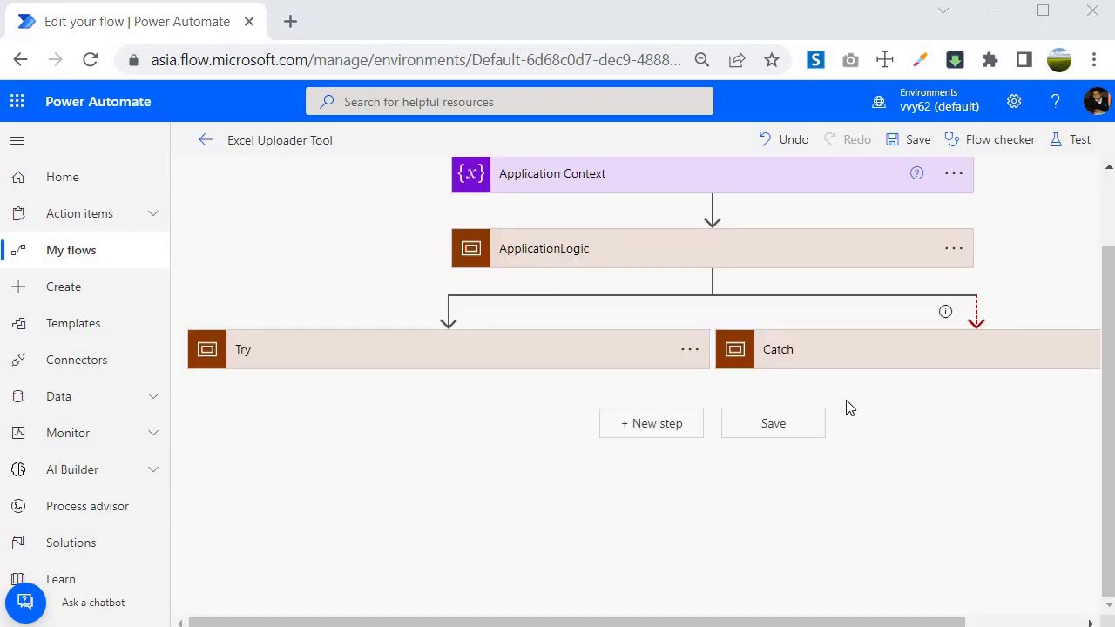
- Change the message of the Teams action in the Catch scope to FAILED: Excel Data Uploaded Unsuccessfull
left_click(849, 349)
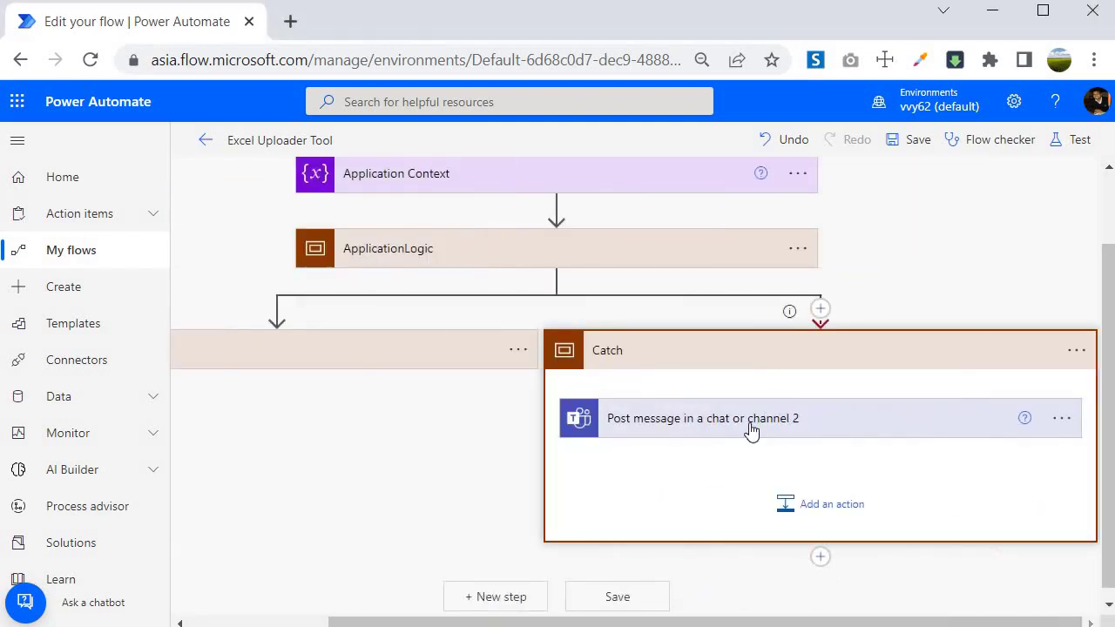
left_click(751, 431)
double_click(741, 480)
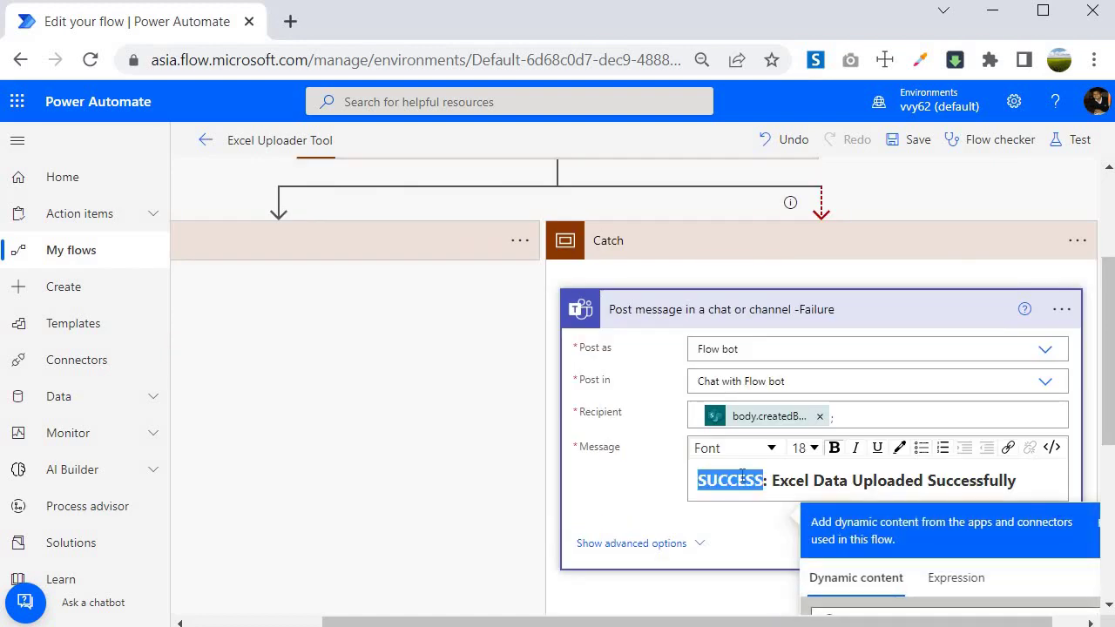
type("FAILED")
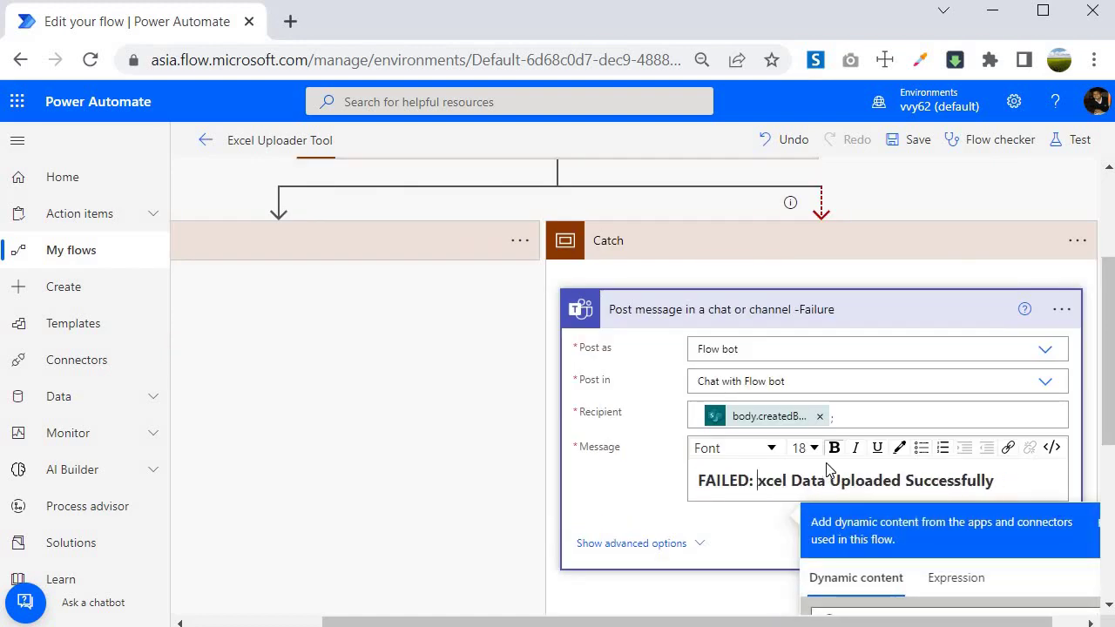
key("Delete")
key("Delete")
type("e")
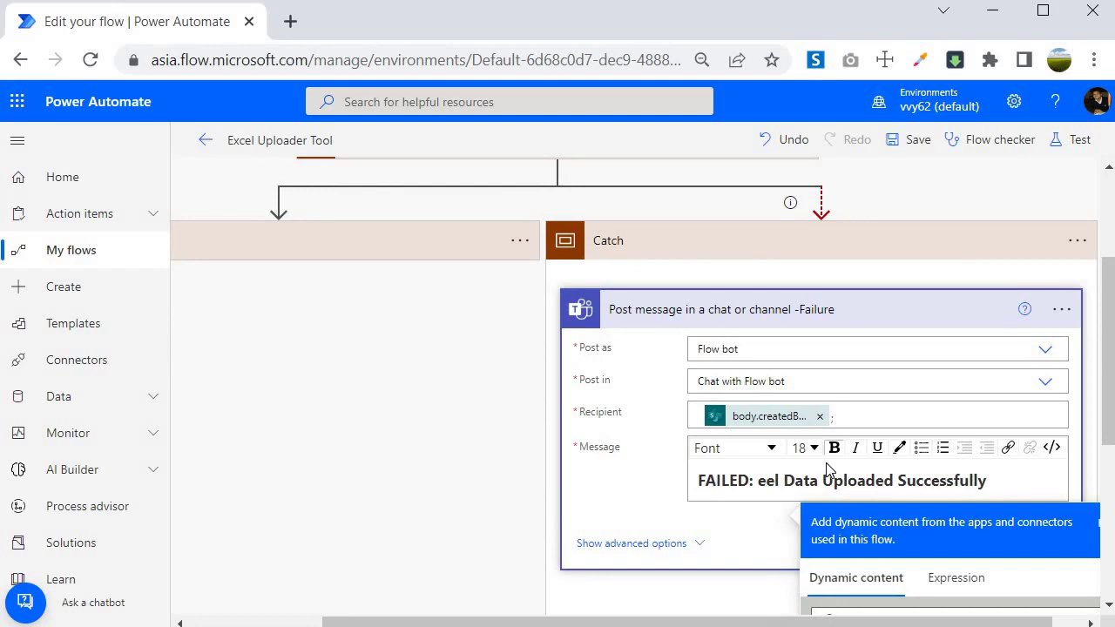
key("BackSpace")
type("e")
key("BackSpace")
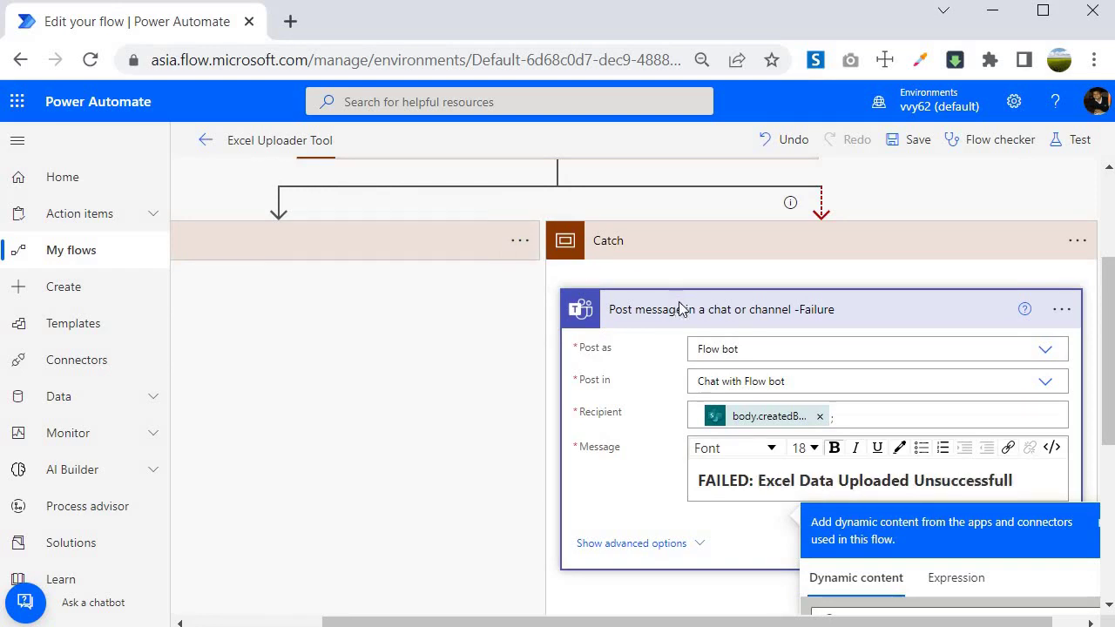
- Collapse the Catch scope's failure message action and expand the Try scope
left_click(681, 309)
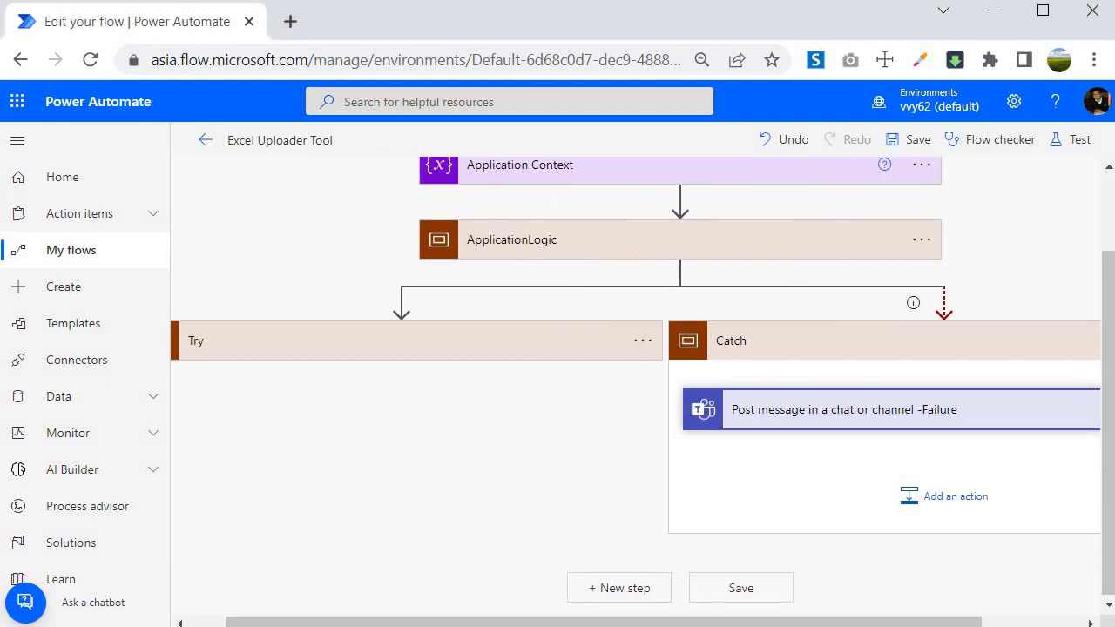
scroll(406, 485, "left", 1)
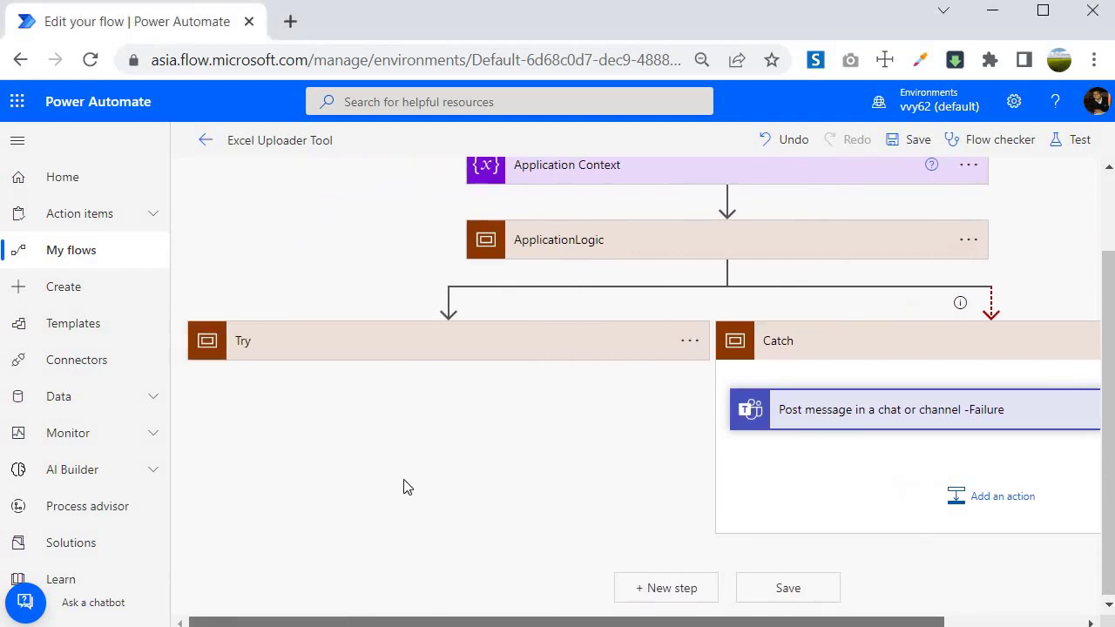
left_click(373, 351)
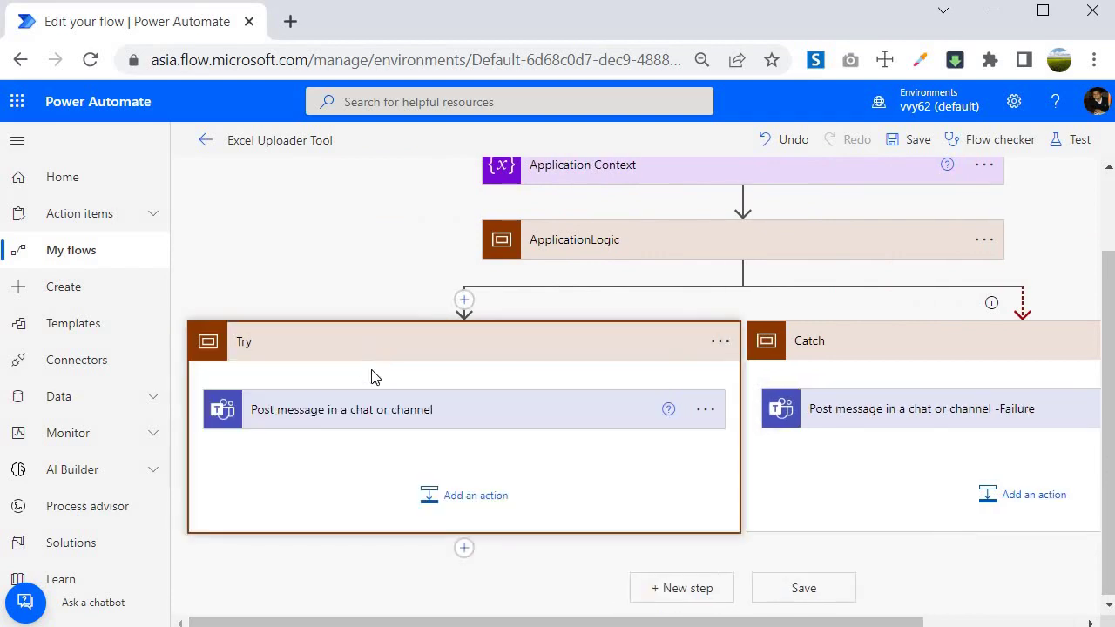
- Review the settings of the Try scope's Post message in a chat or channel action and save the flow
left_click(316, 421)
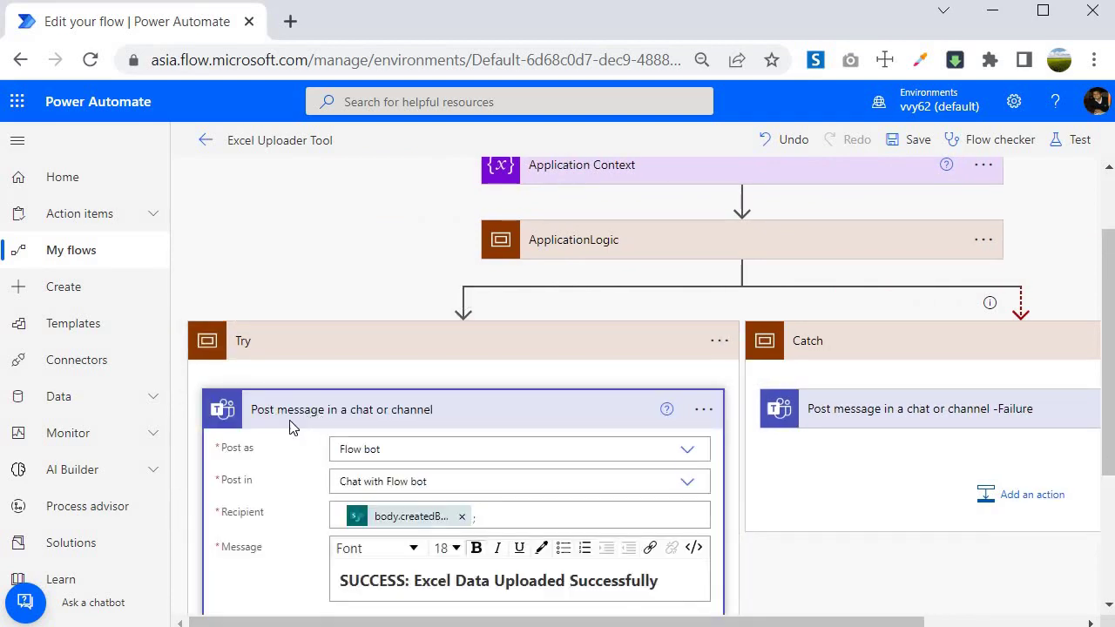
scroll(287, 428, "down", 3)
scroll(287, 383, "up", 1)
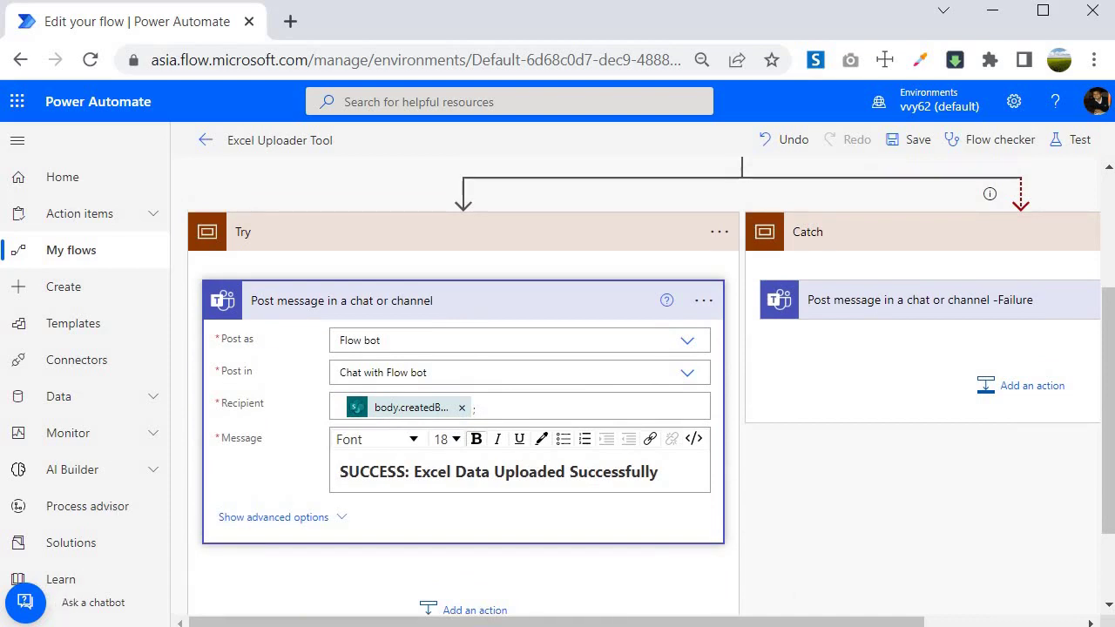
left_click(912, 141)
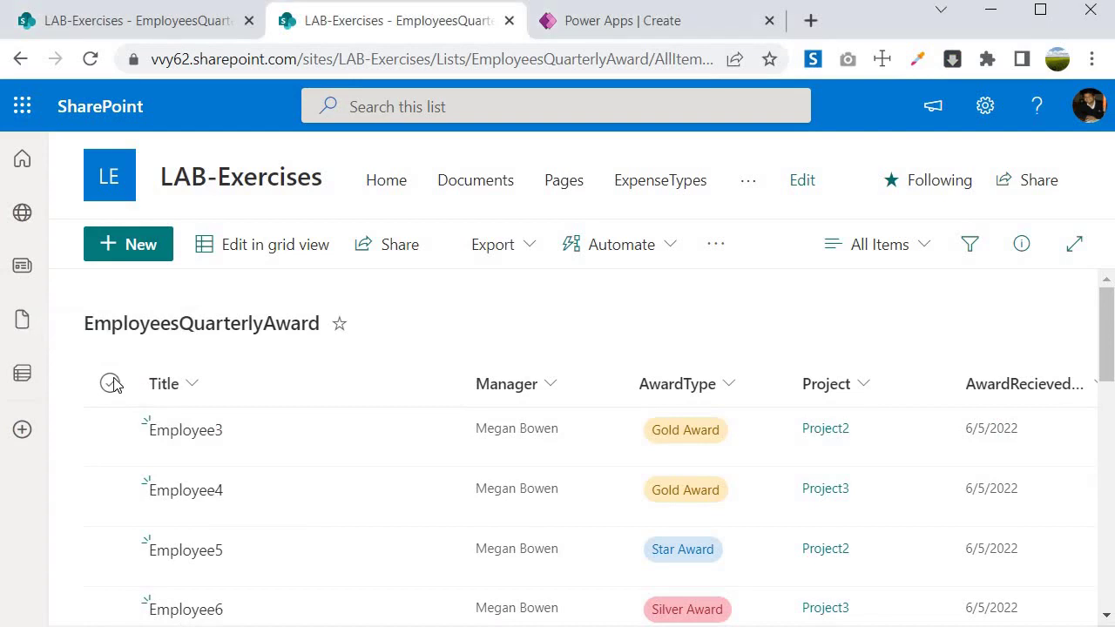
- Switch to SharePoint and delete all items from the EmployeesQuarterlyAward list
left_click(109, 383)
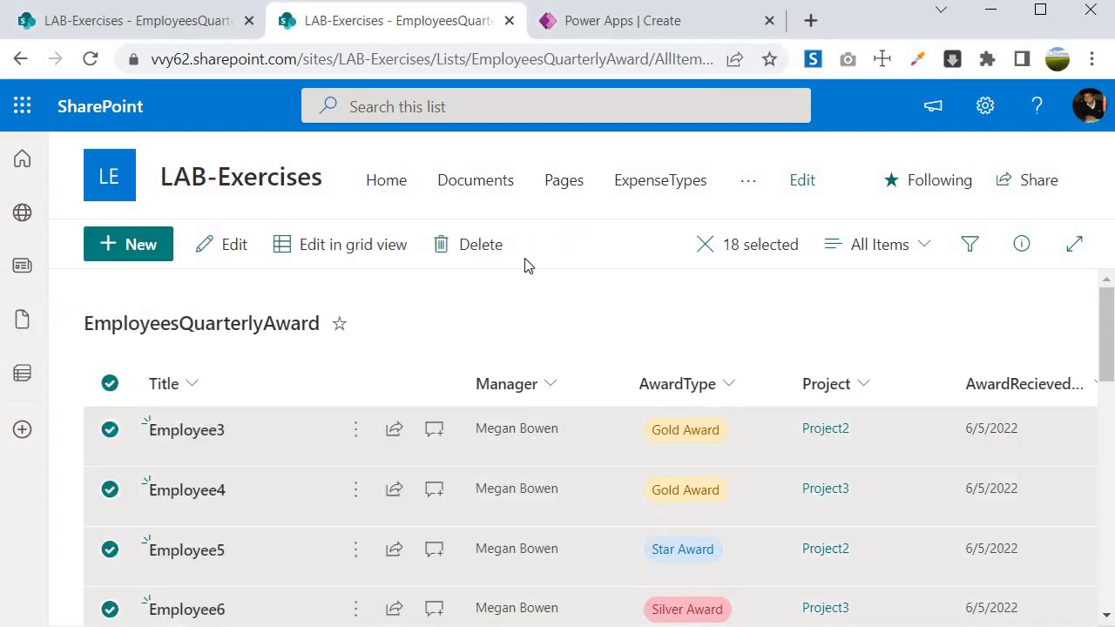
left_click(461, 248)
left_click(623, 446)
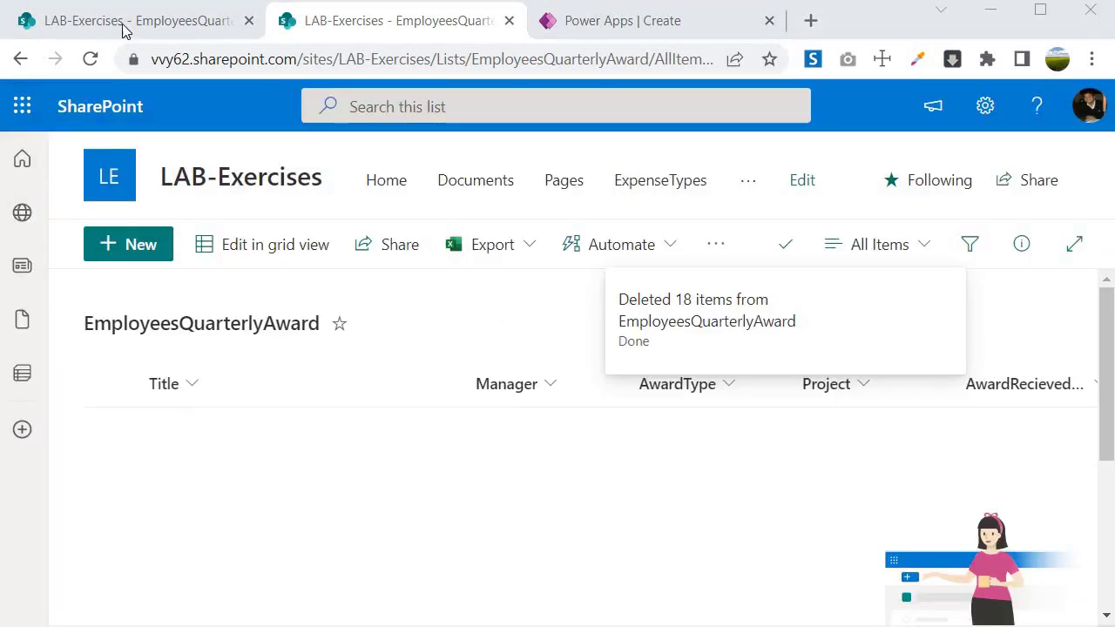
- Upload the file EmployeeAwardData6.xlsx to the EmployeesQuarterlyAward folder in the Documents library
left_click(123, 28)
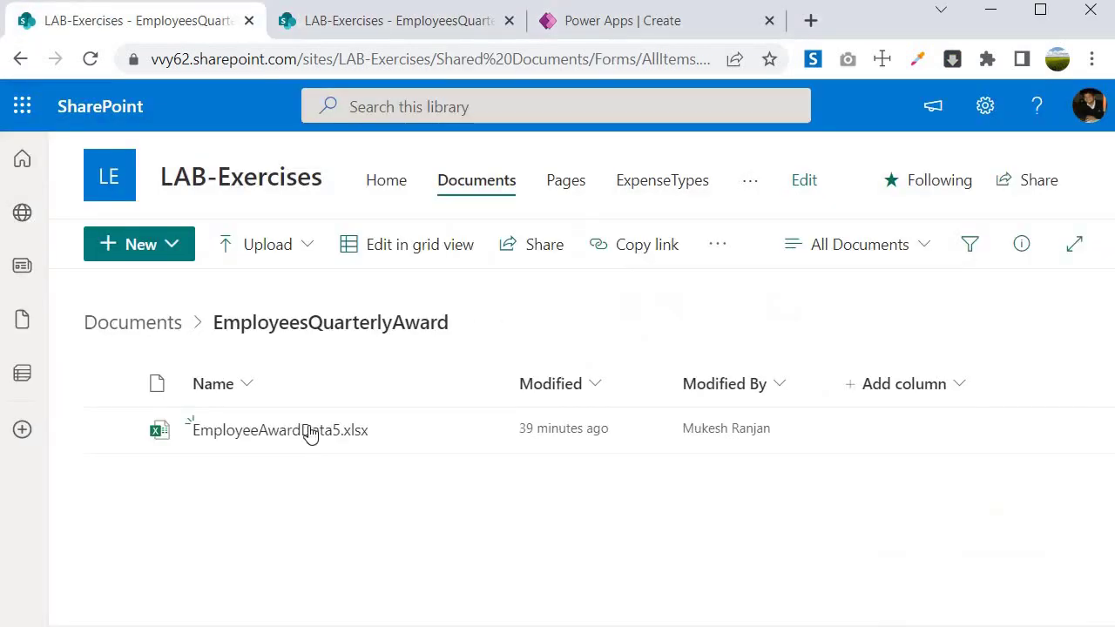
left_click(308, 250)
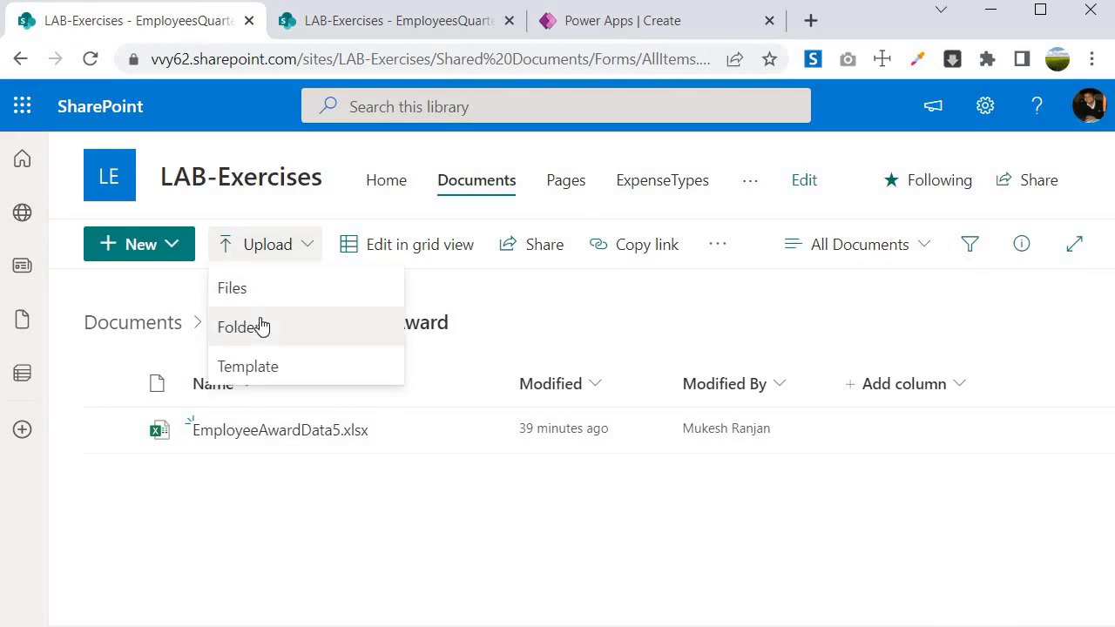
left_click(228, 291)
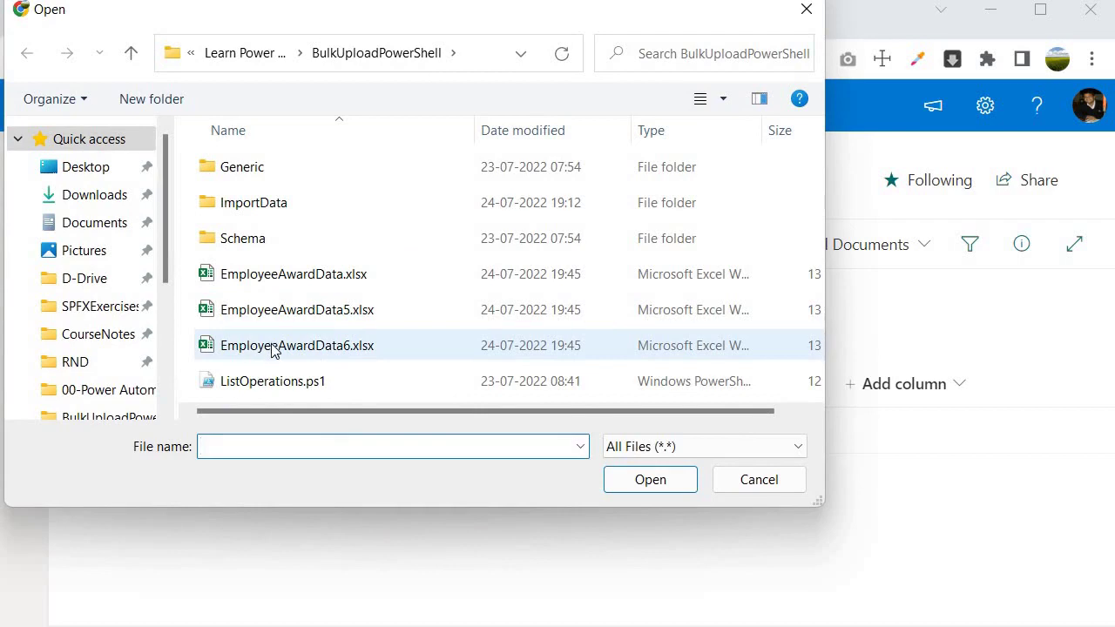
left_click(296, 345)
left_click(650, 479)
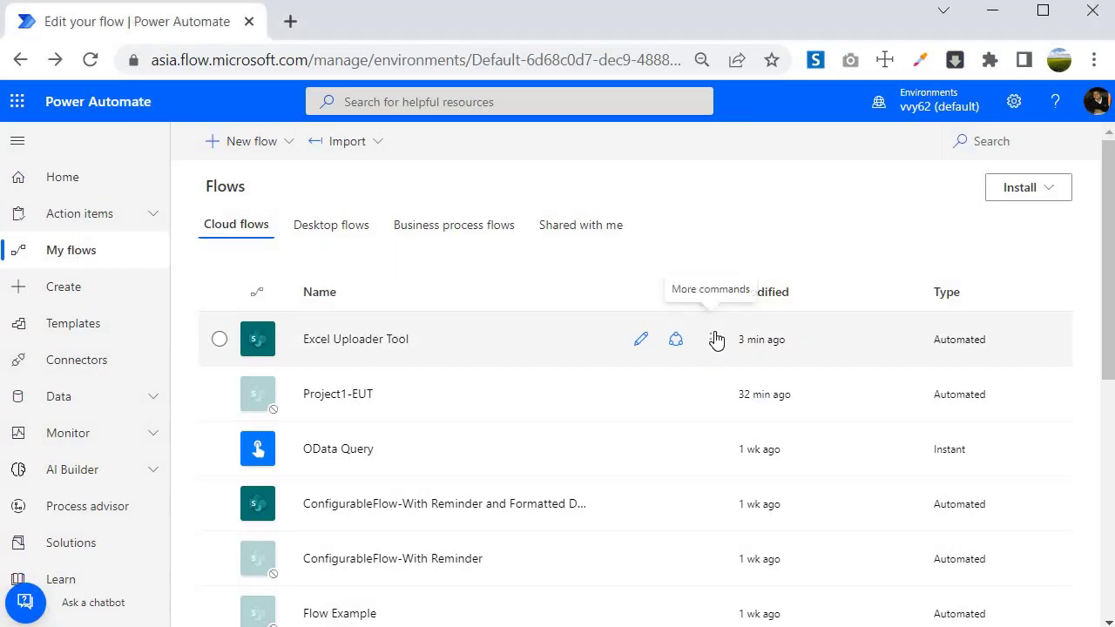
- Switch to Power Automate, view the run history of the Excel Uploader Tool flow, and open the most recent run
left_click(710, 339)
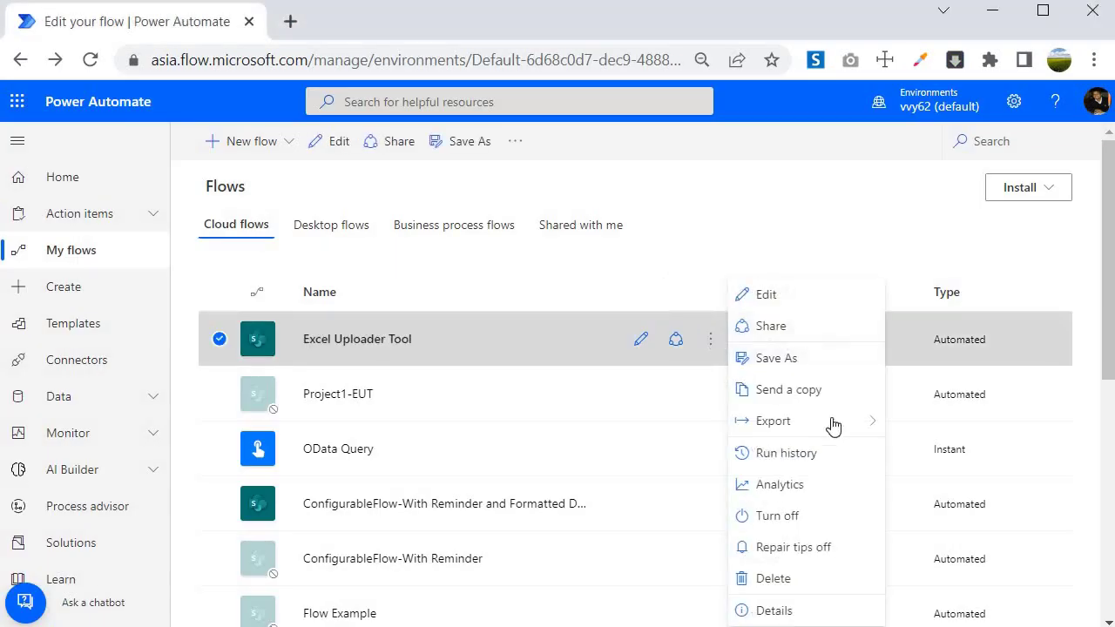
left_click(786, 453)
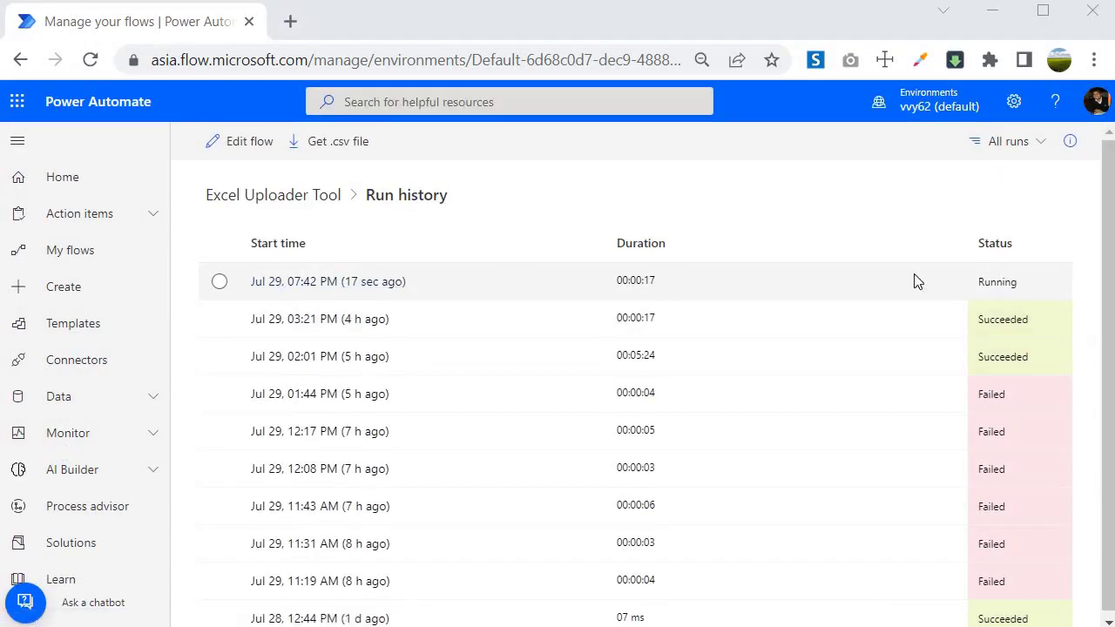
left_click(299, 283)
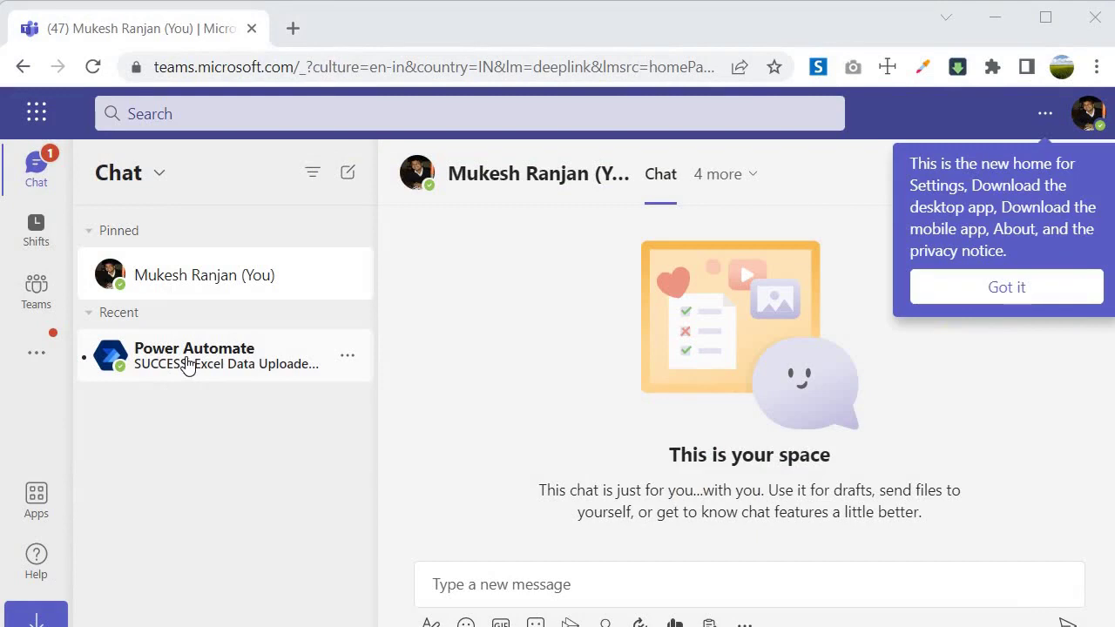
- Switch to Microsoft Teams and read the latest message in the Power Automate chat
left_click(187, 365)
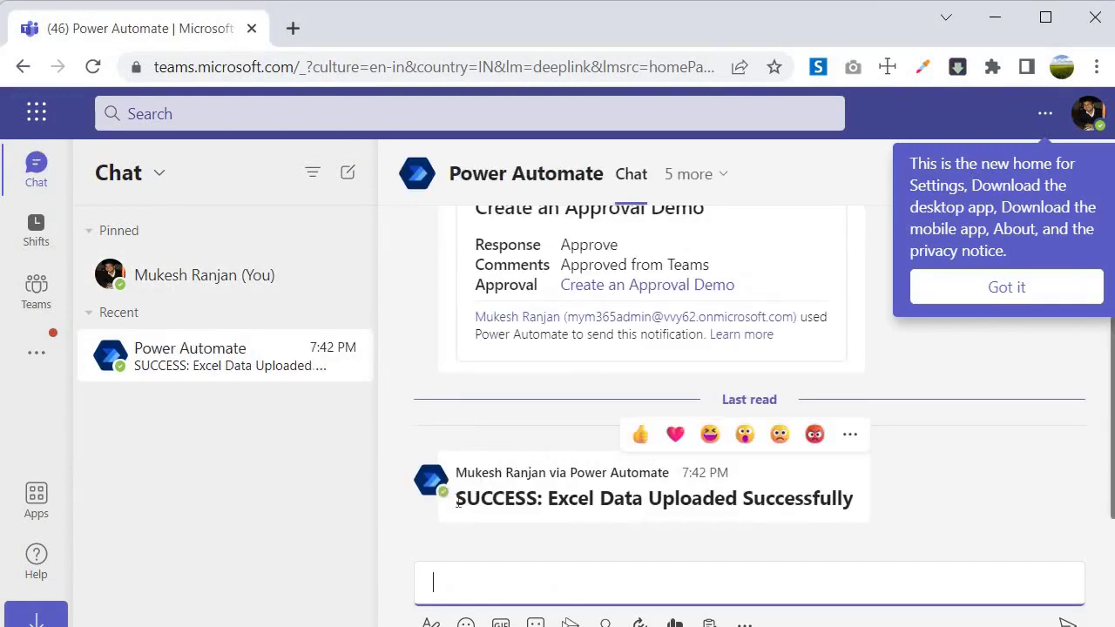
left_click_drag(456, 500, 853, 500)
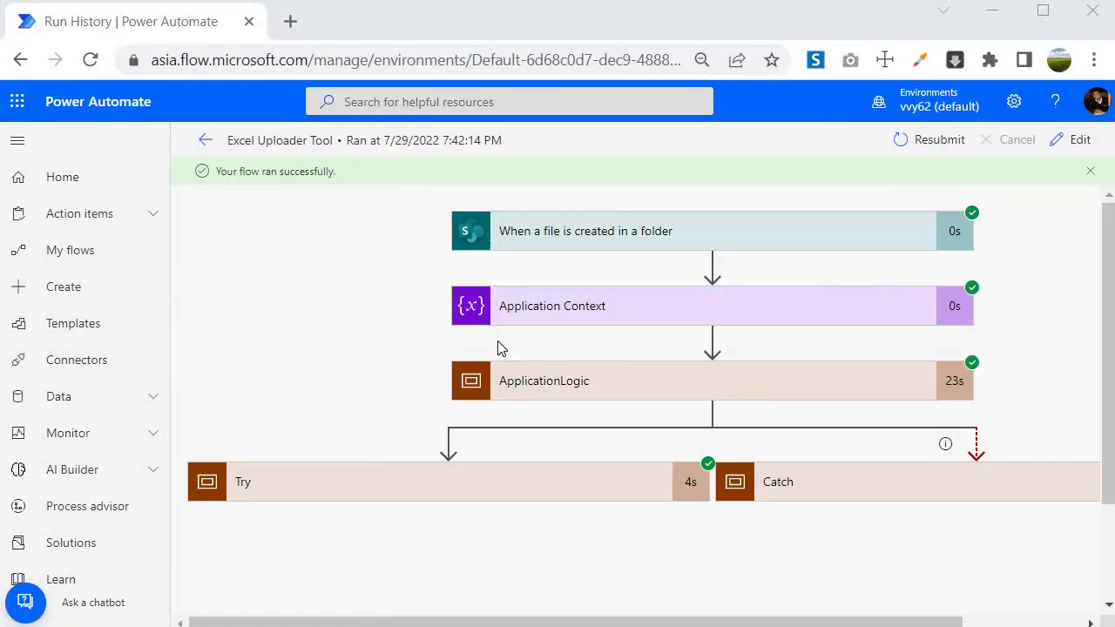
- Back in the Power Automate run, expand the ApplicationLogic scope and examine its actions, including the Create table inputs
left_click(496, 376)
left_click(496, 379)
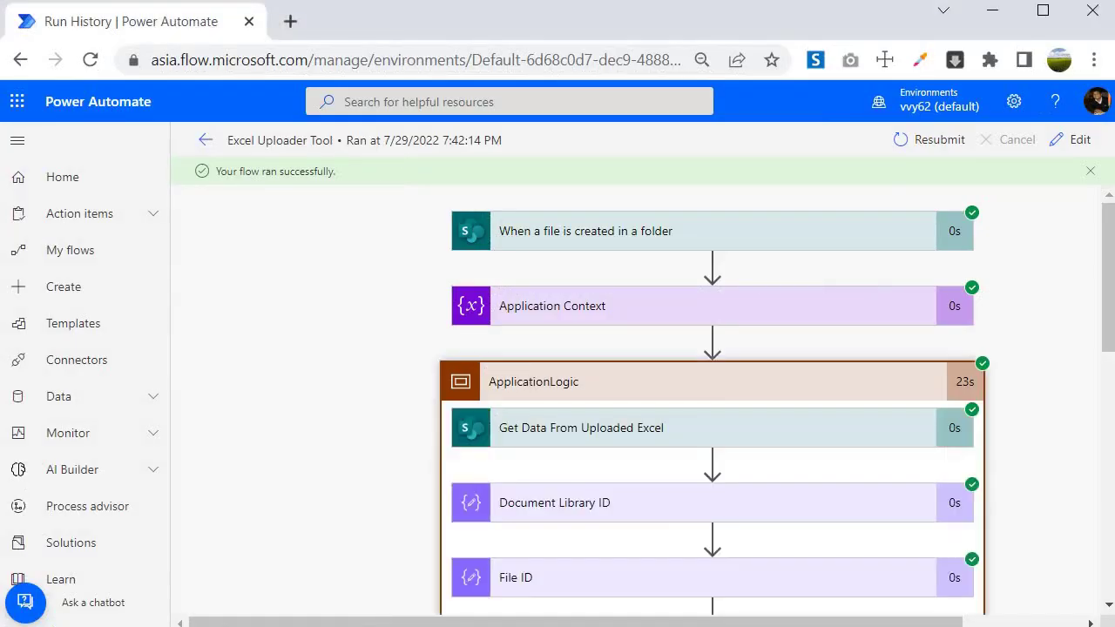
scroll(295, 458, "down", 3)
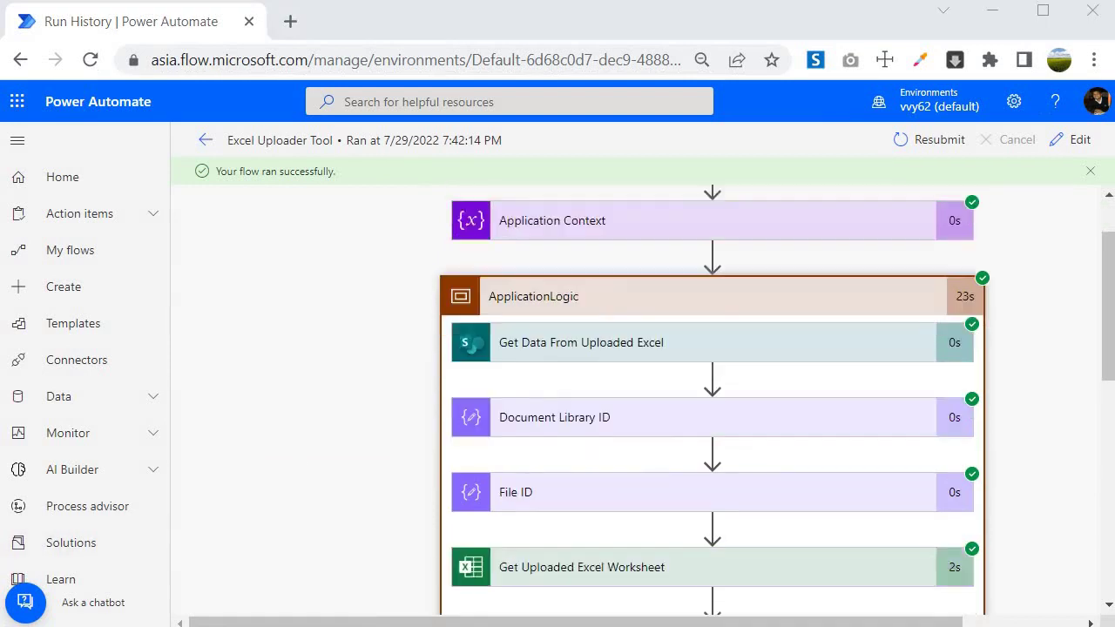
scroll(266, 461, "down", 1)
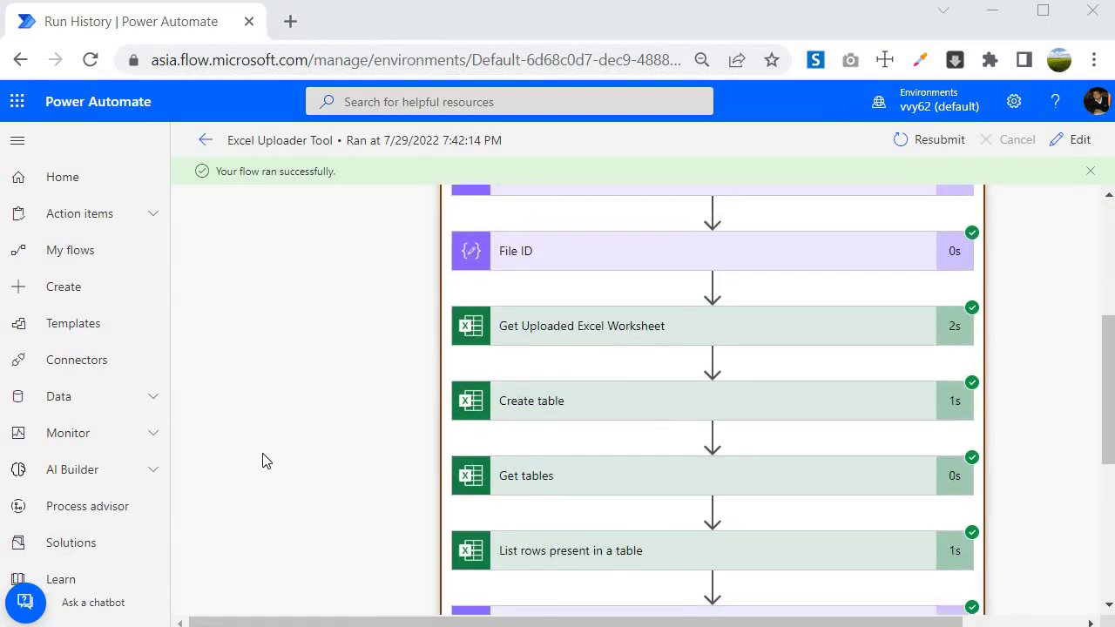
scroll(265, 461, "down", 1)
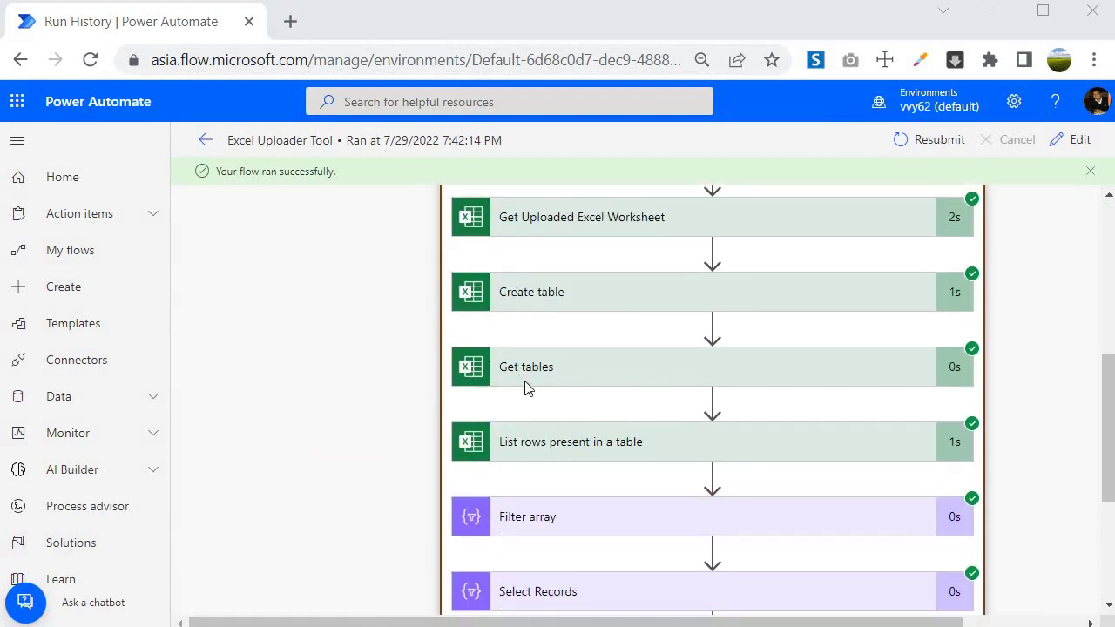
scroll(526, 387, "up", 1)
left_click(460, 405)
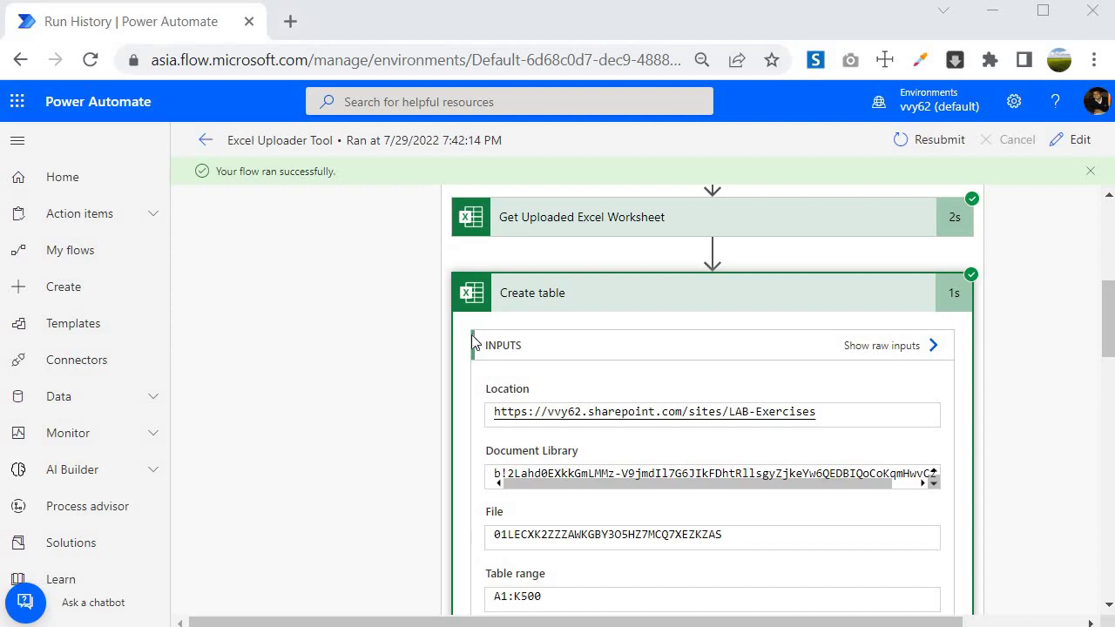
scroll(472, 337, "down", 15)
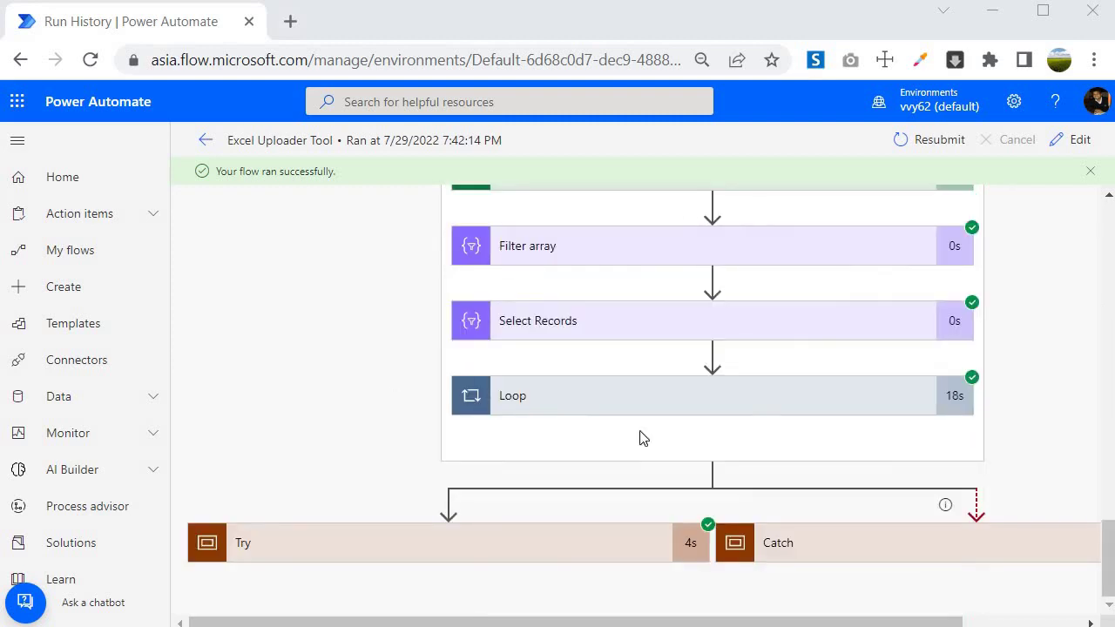
- Open the flow for editing and test it automatically with the most recent successful trigger
left_click(1070, 145)
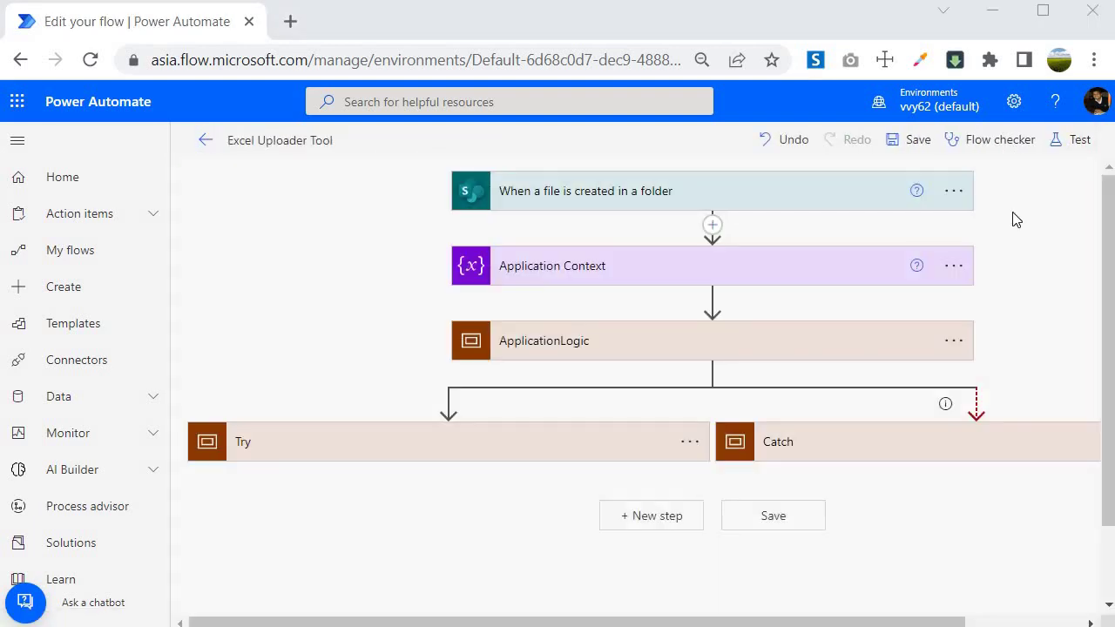
left_click(1080, 145)
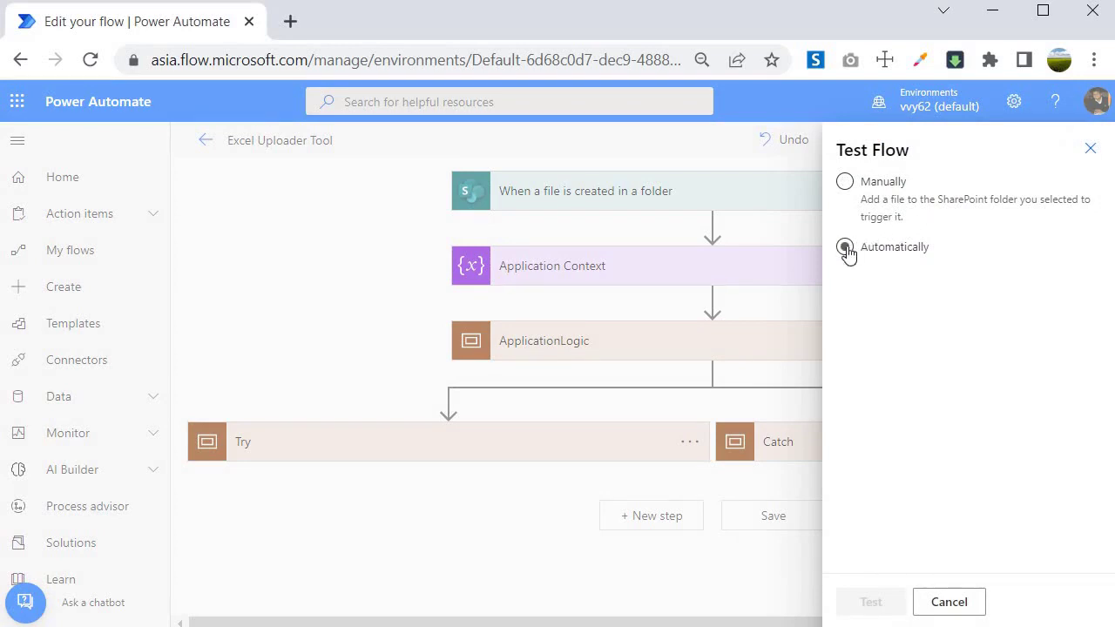
left_click(845, 249)
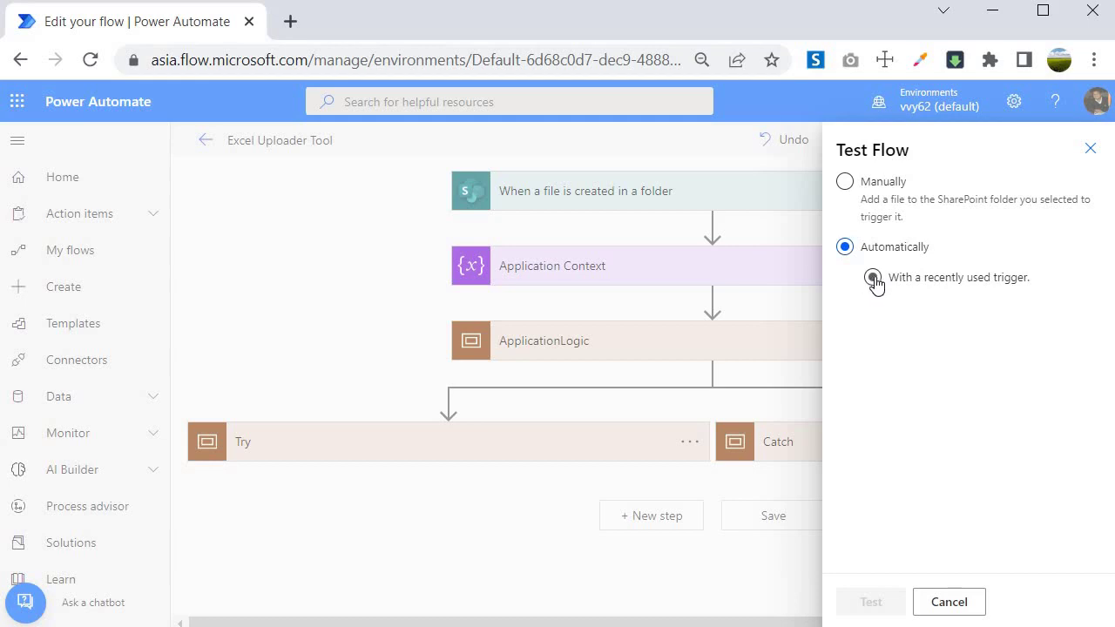
left_click(873, 278)
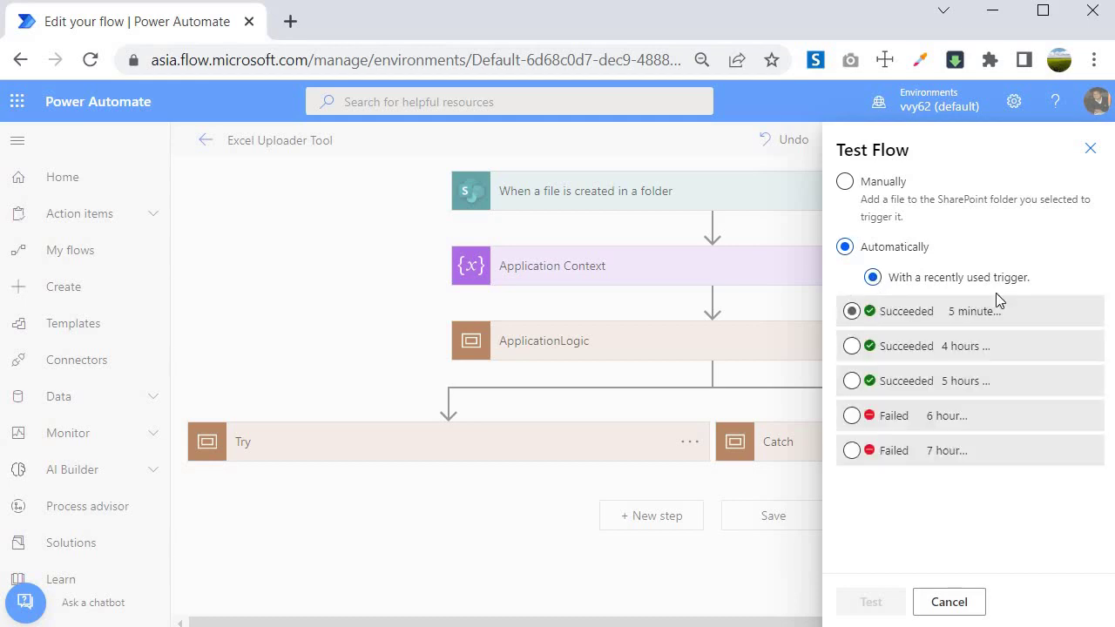
left_click(852, 311)
left_click(851, 311)
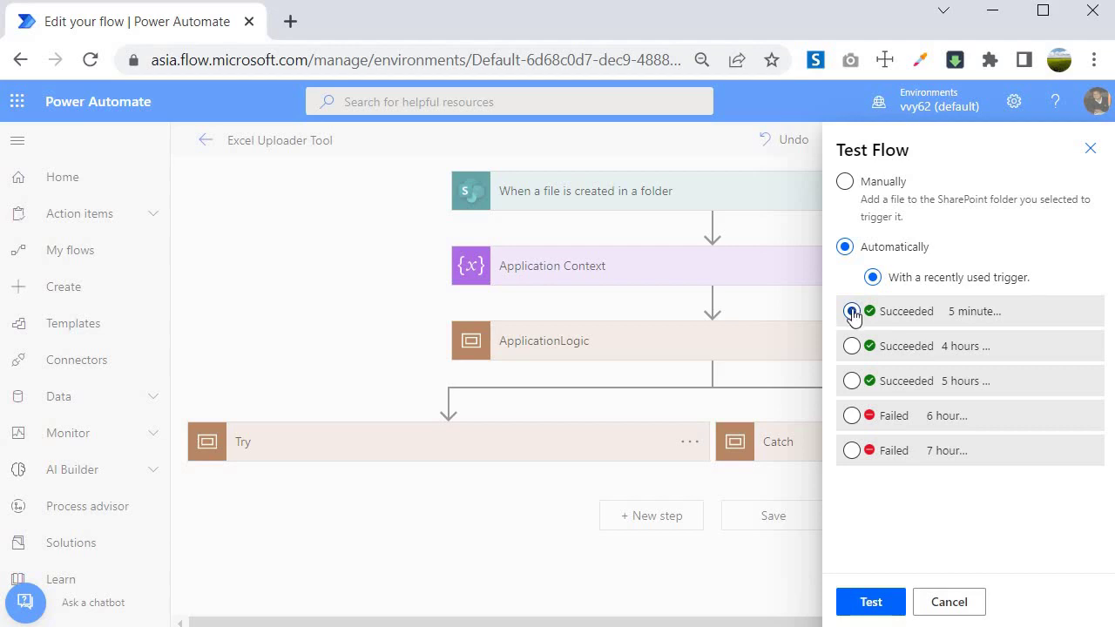
left_click(867, 606)
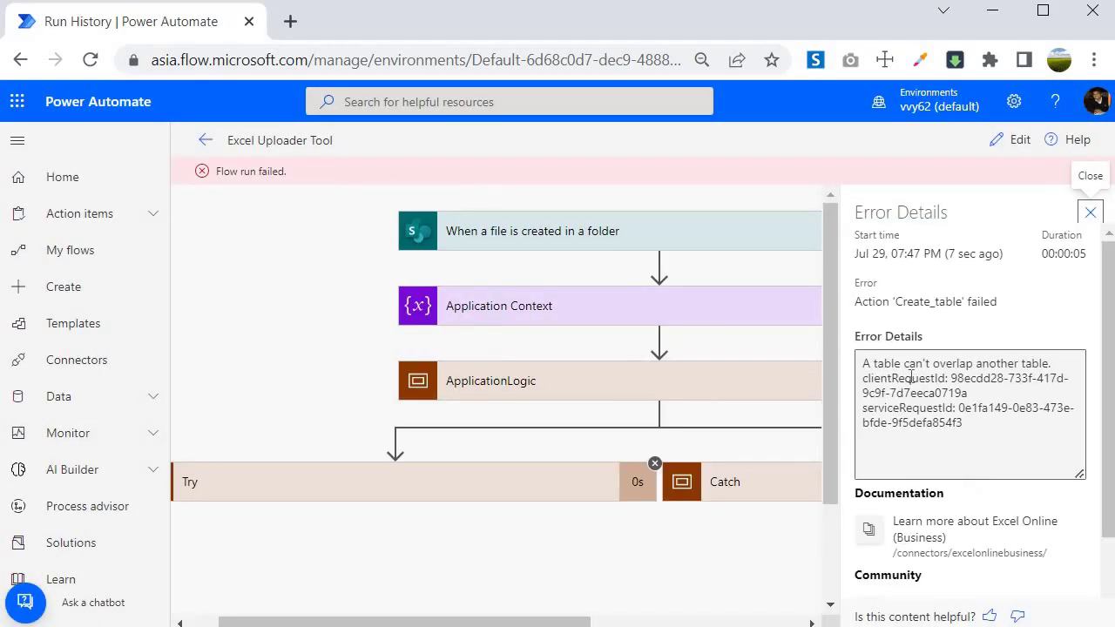
- Examine the test run's error details and the inputs of the Catch scope's Post message in a chat or channel -Failure action
left_click_drag(863, 363, 1021, 415)
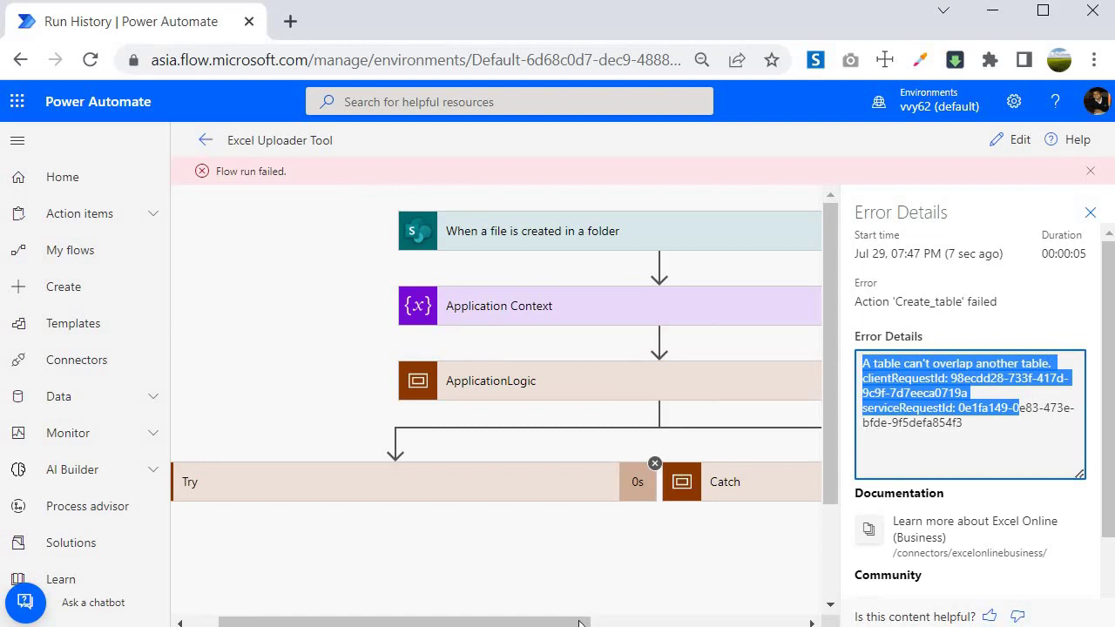
left_click_drag(579, 623, 816, 615)
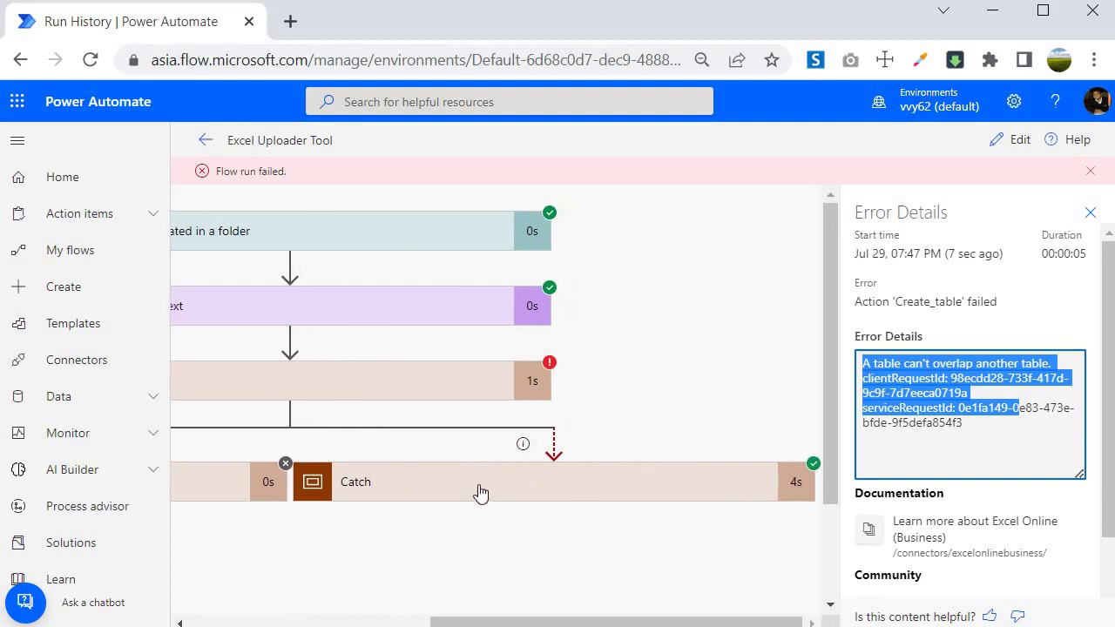
left_click(424, 494)
scroll(458, 473, "down", 2)
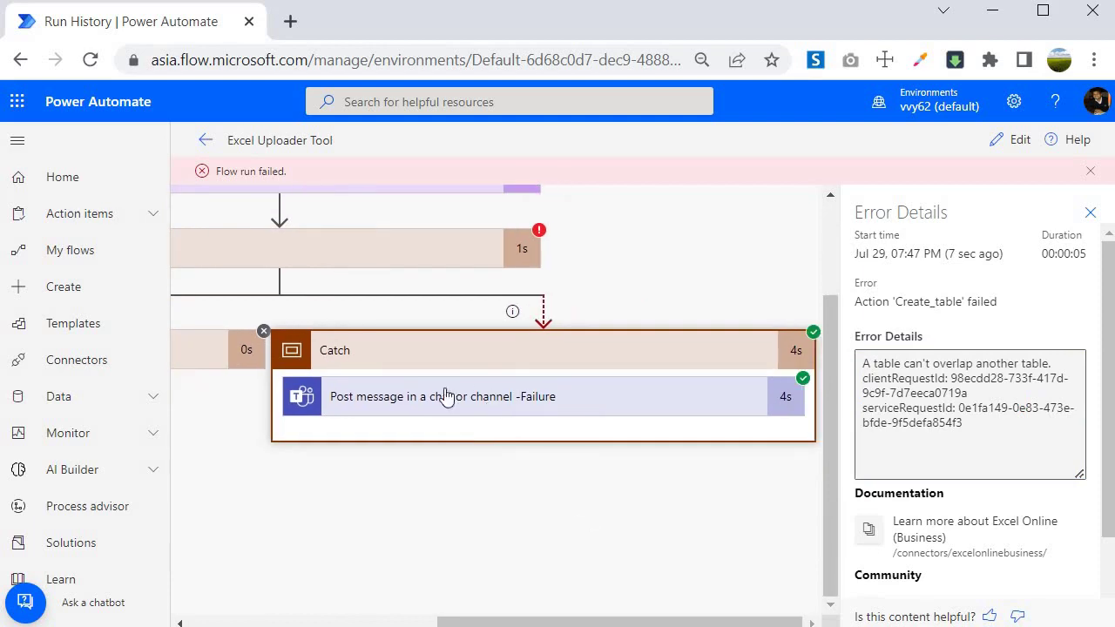
left_click(490, 402)
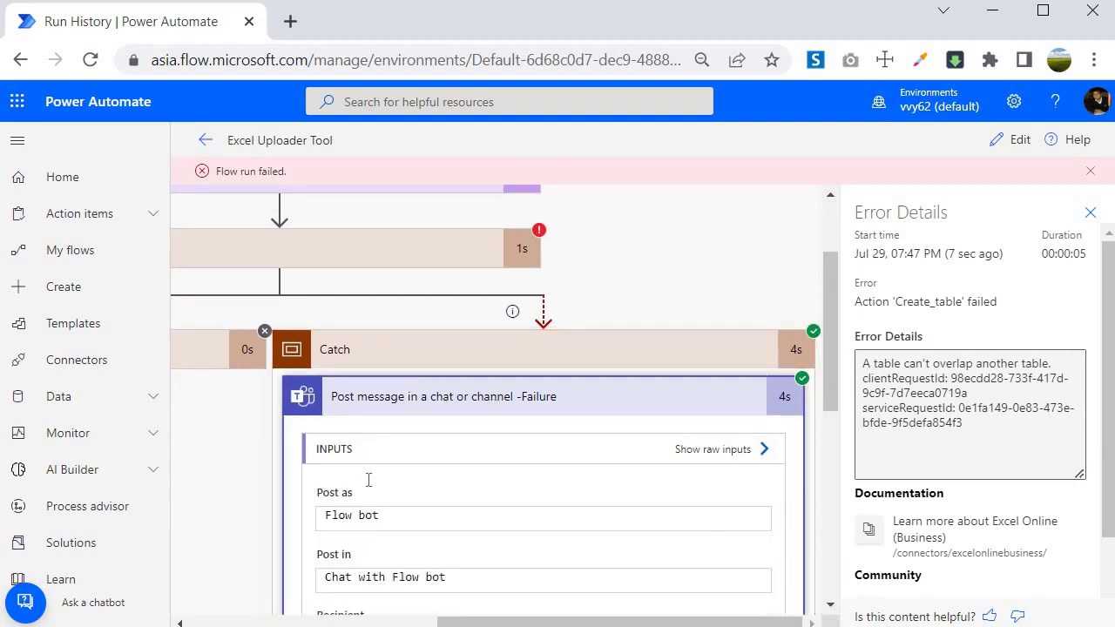
scroll(341, 475, "down", 2)
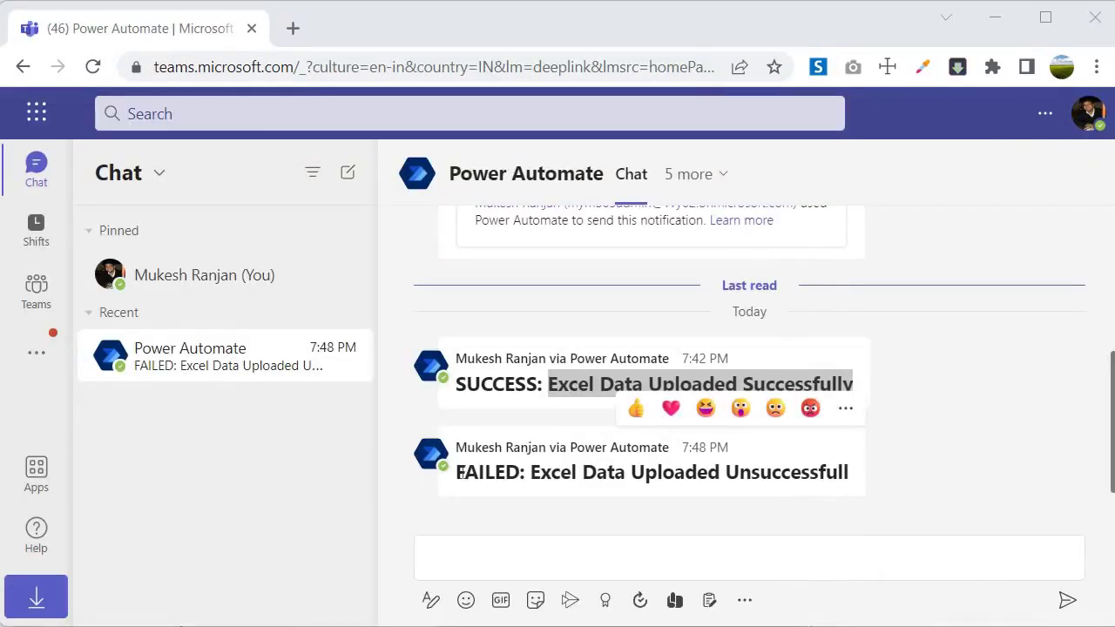
- Check the failure notification in the Teams Power Automate chat, and return to Power Automate
left_click_drag(462, 472, 497, 528)
left_click(450, 475)
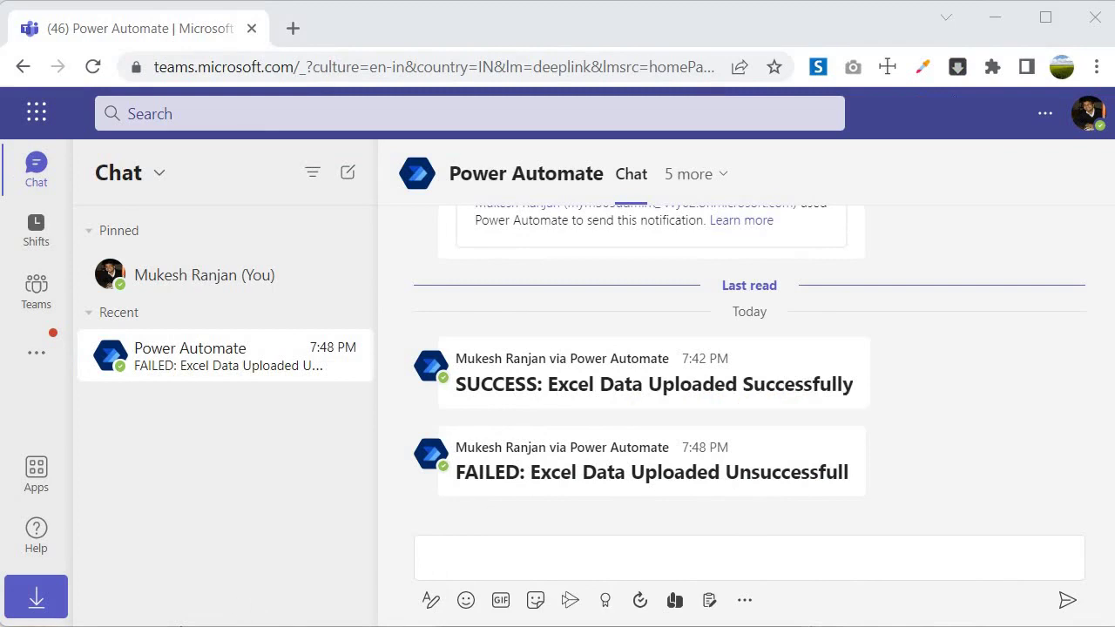
key("alt+Tab")
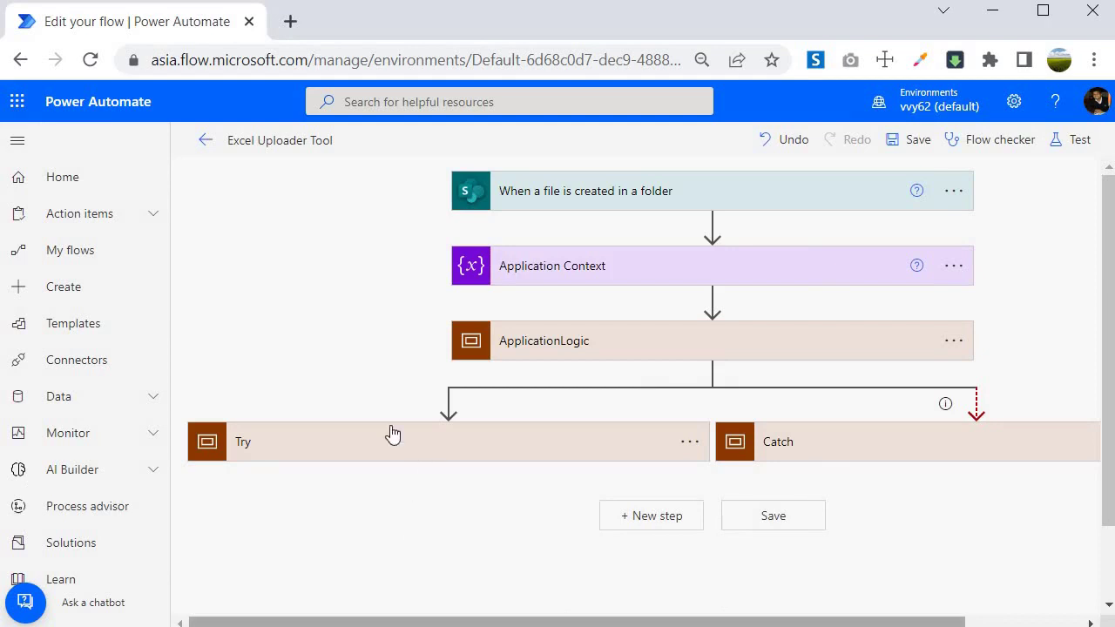
- Expand the Try and Catch scopes in the flow editor and review their Teams message actions
left_click(307, 429)
scroll(463, 366, "down", 1)
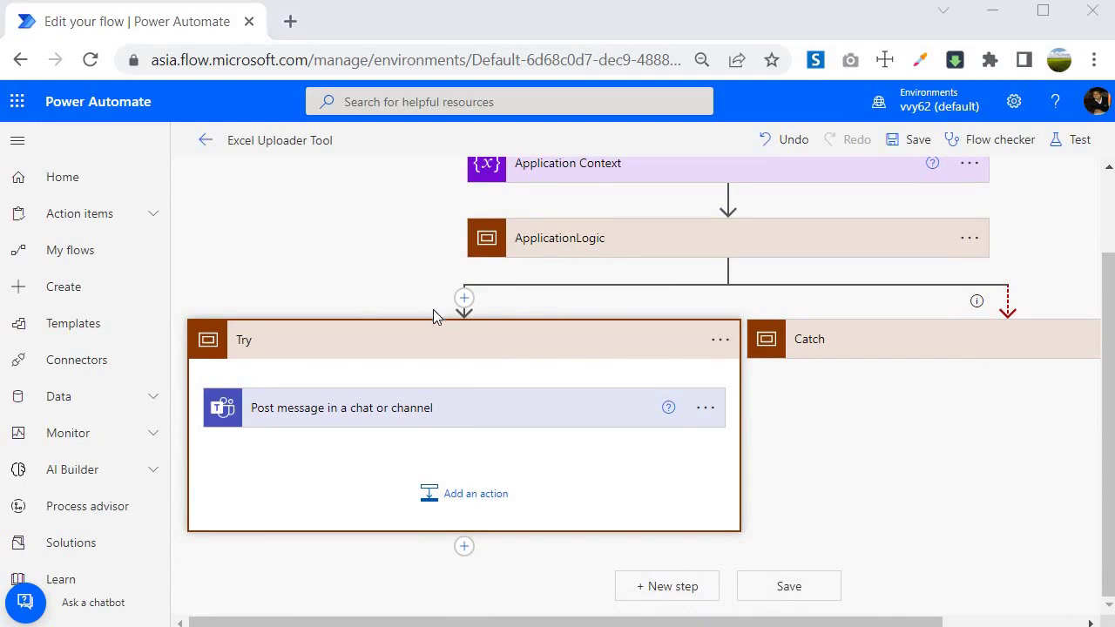
scroll(436, 313, "up", 1)
scroll(463, 401, "down", 1)
left_click_drag(919, 621, 1011, 622)
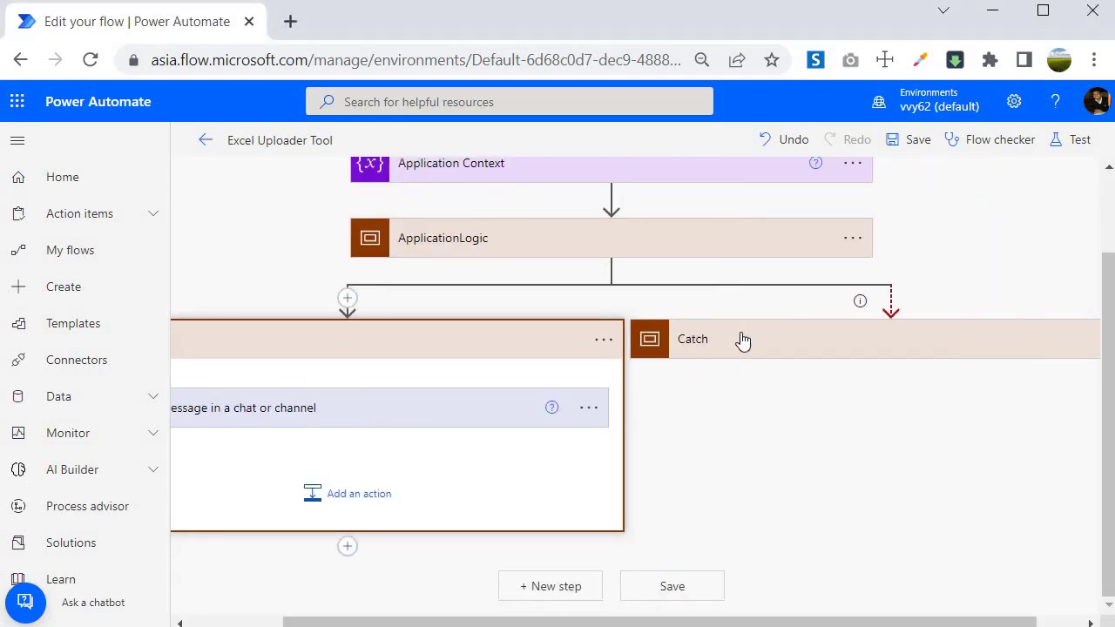
left_click(740, 339)
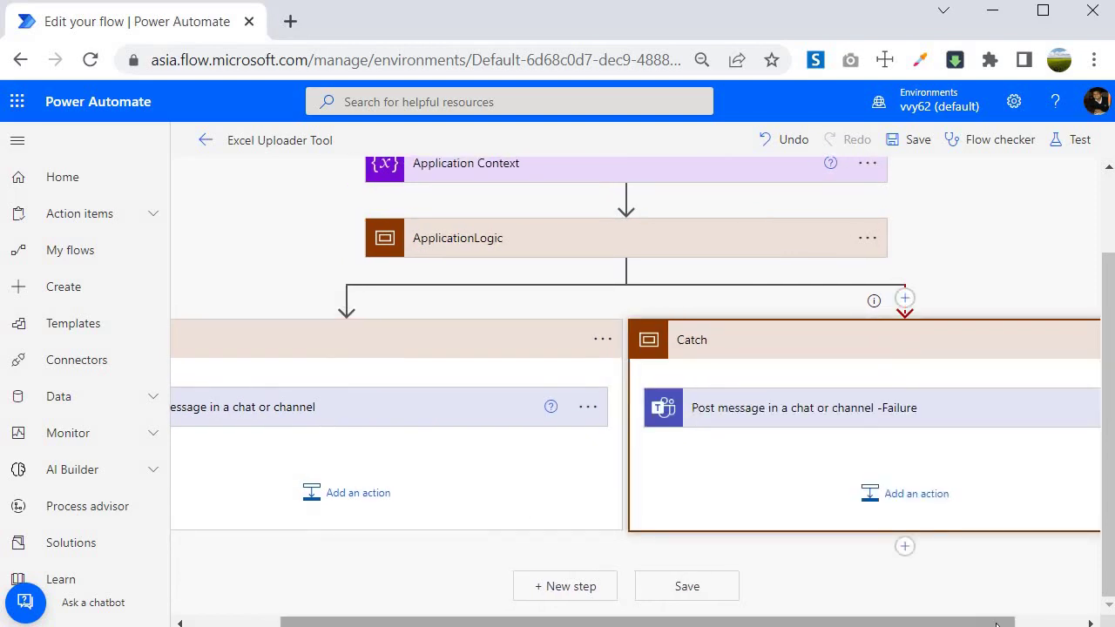
left_click_drag(1021, 624, 1088, 624)
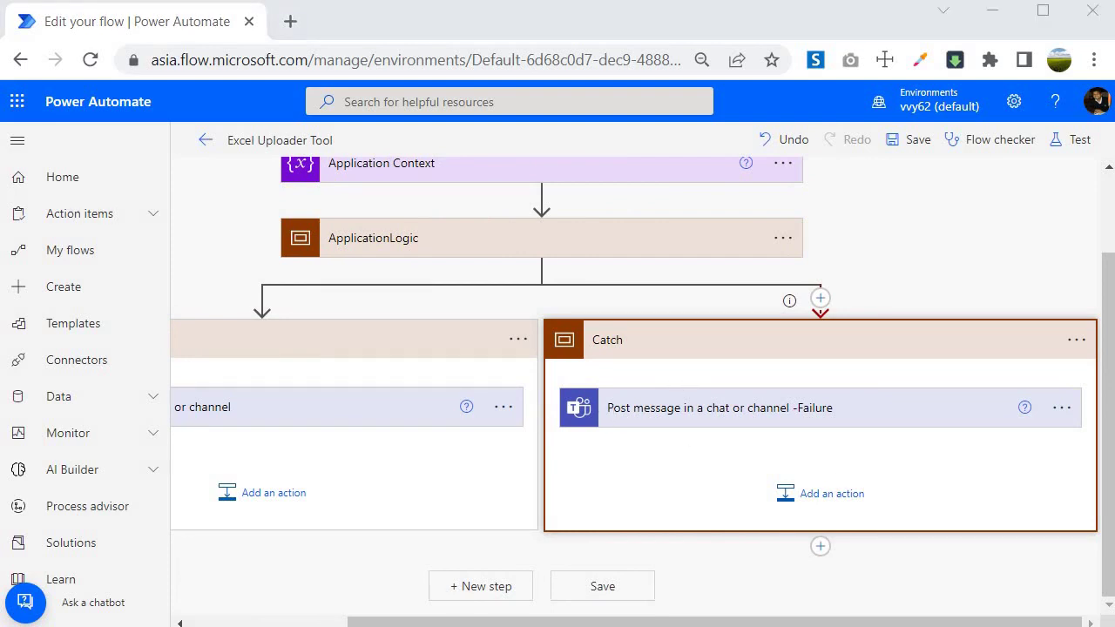
left_click(292, 624)
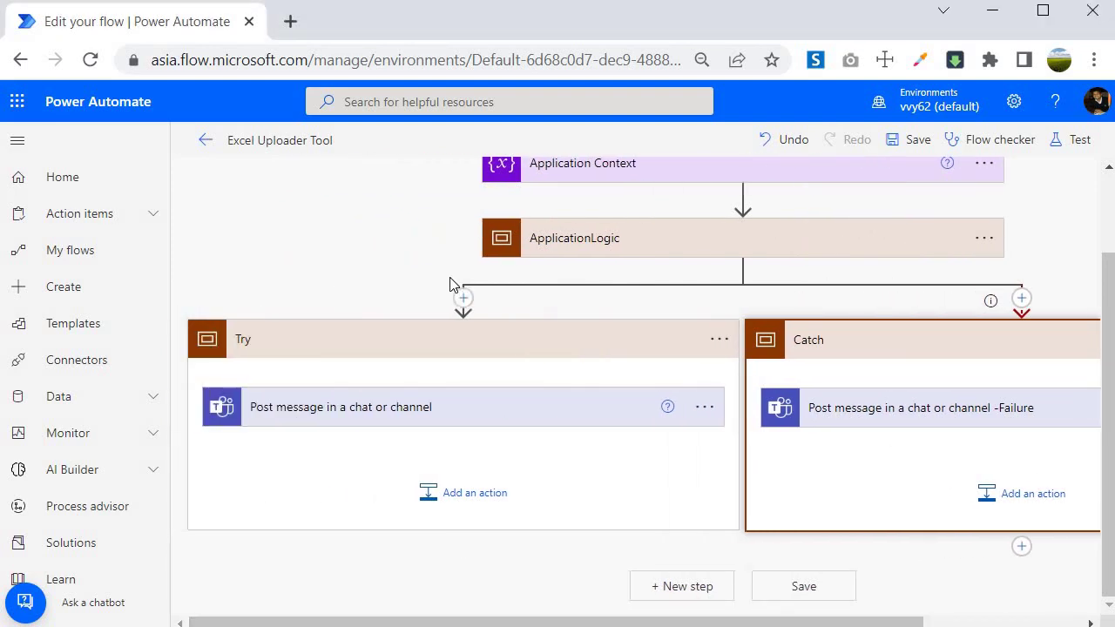